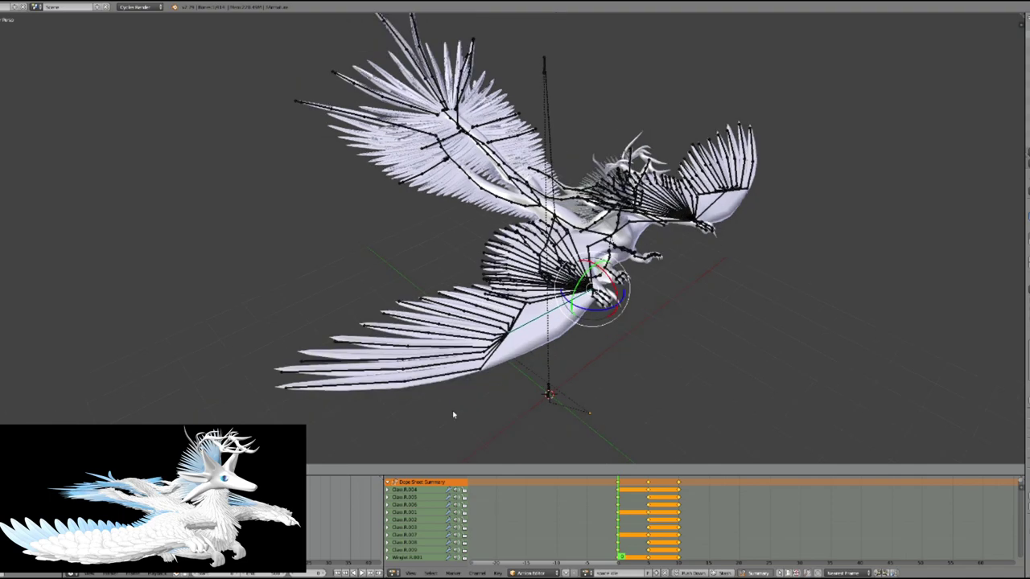
Step: Enlarge the dope sheet area and load the space forward action on the armature
middle_click_drag(471, 429, 414, 444)
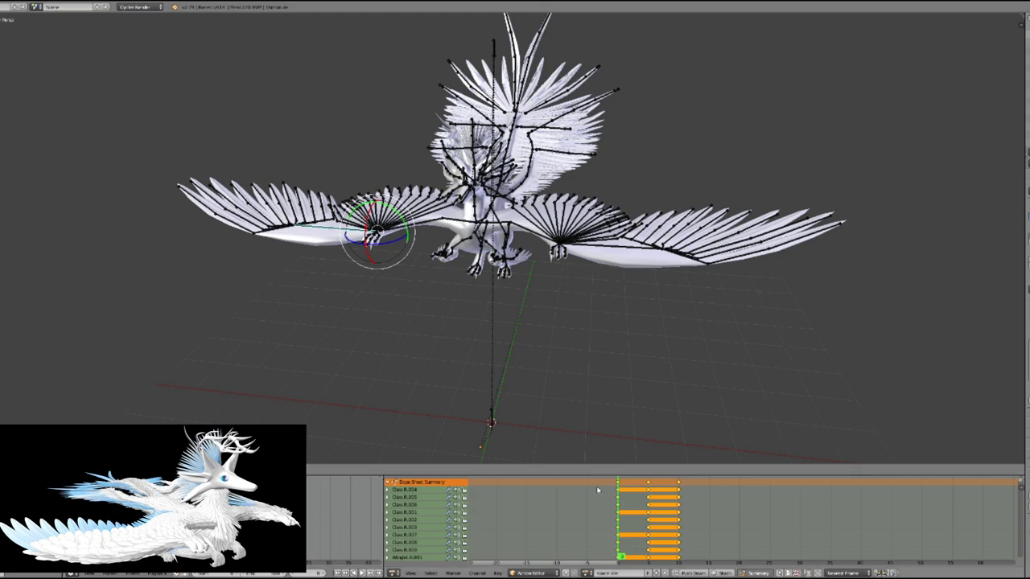
left_click_drag(600, 477, 596, 364)
left_click(569, 573)
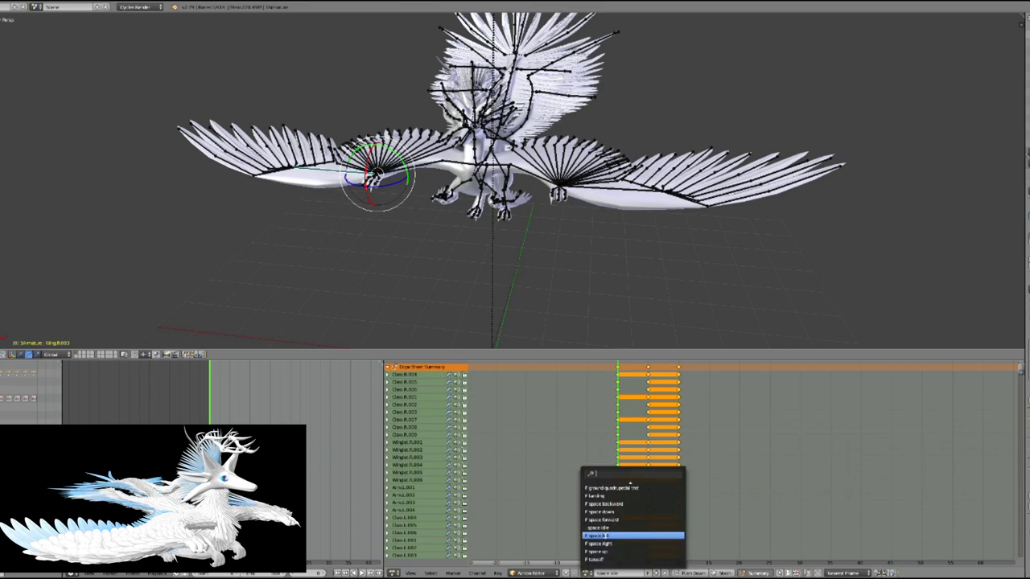
left_click(604, 524)
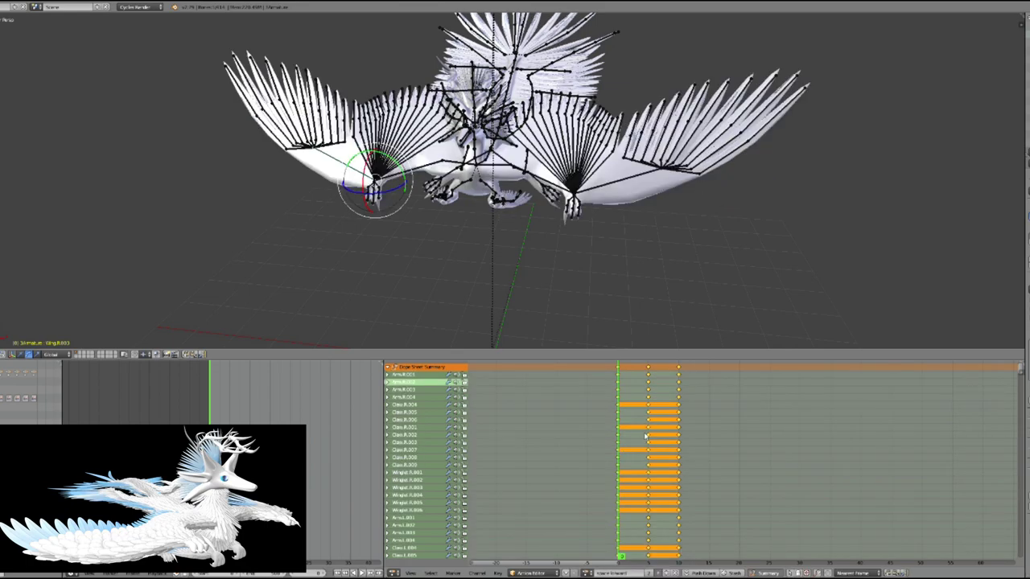
Step: Select all bones of the armature and copy their pose at frame 0 of the space forward action
middle_click_drag(567, 270, 632, 285)
left_click(588, 573)
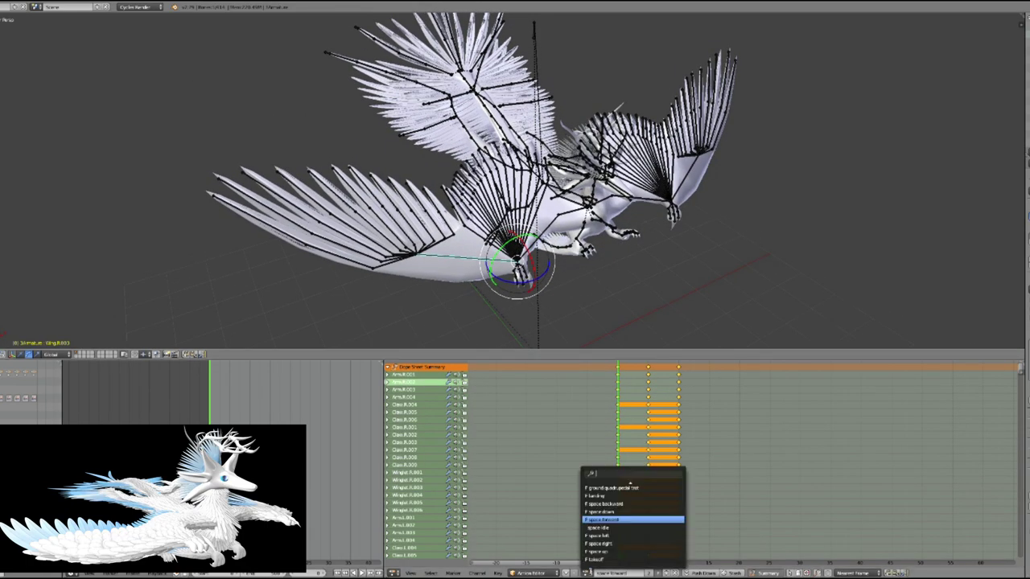
left_click(596, 527)
left_click(568, 572)
left_click(597, 521)
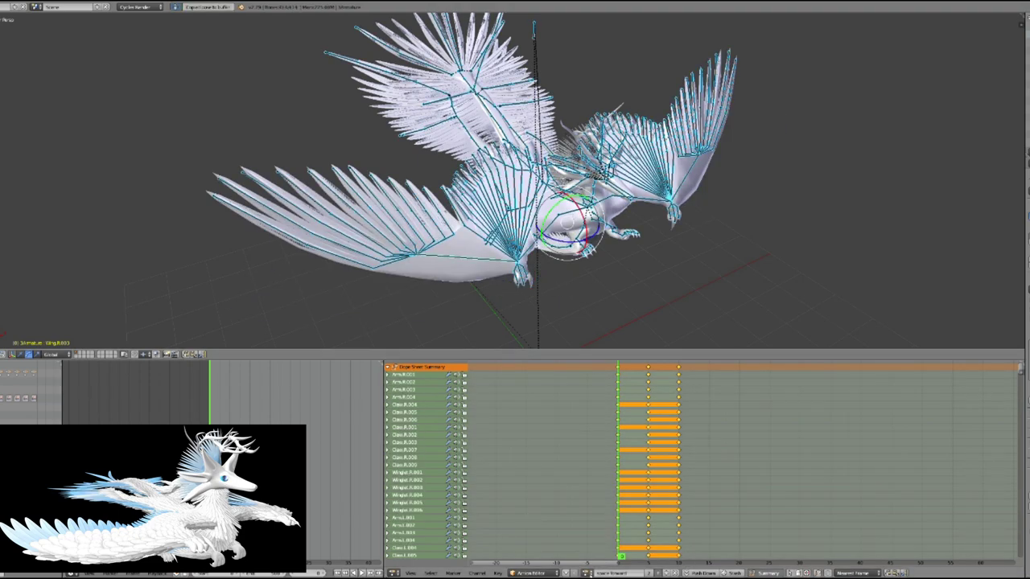
Step: Load the space idle action and paste the copied pose at frame 5
left_click(569, 573)
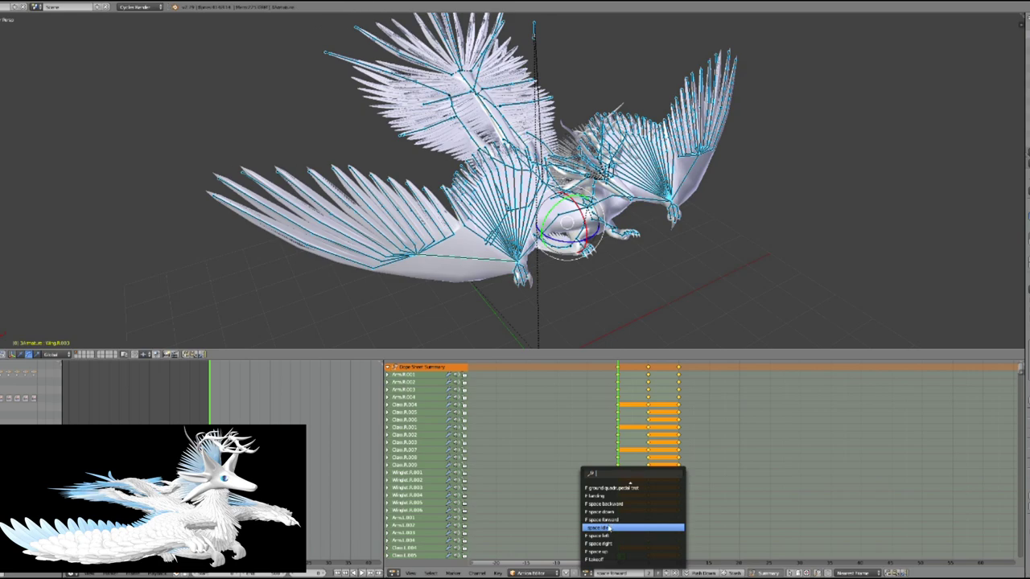
left_click(633, 527)
left_click(649, 500)
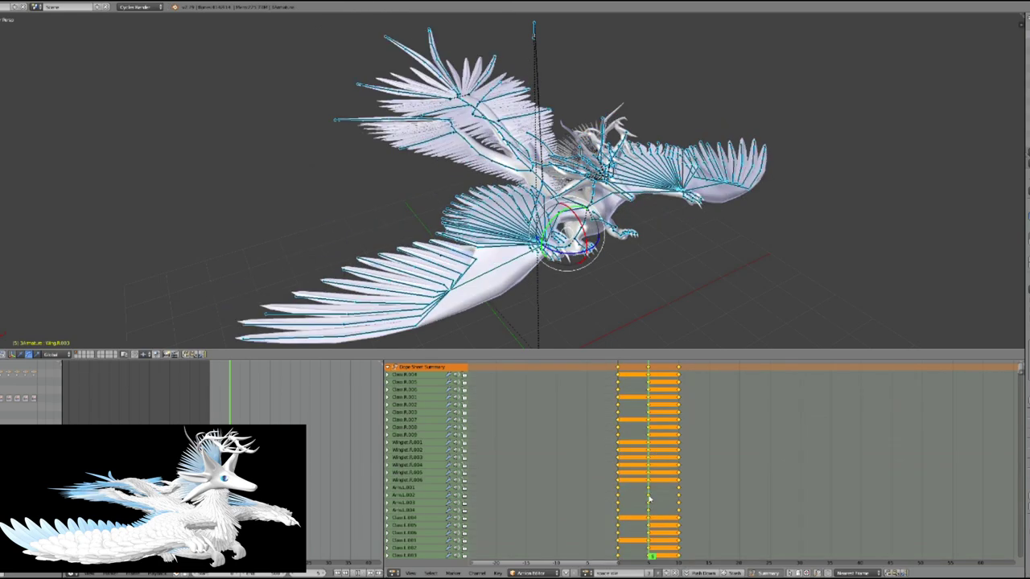
key("ctrl+v")
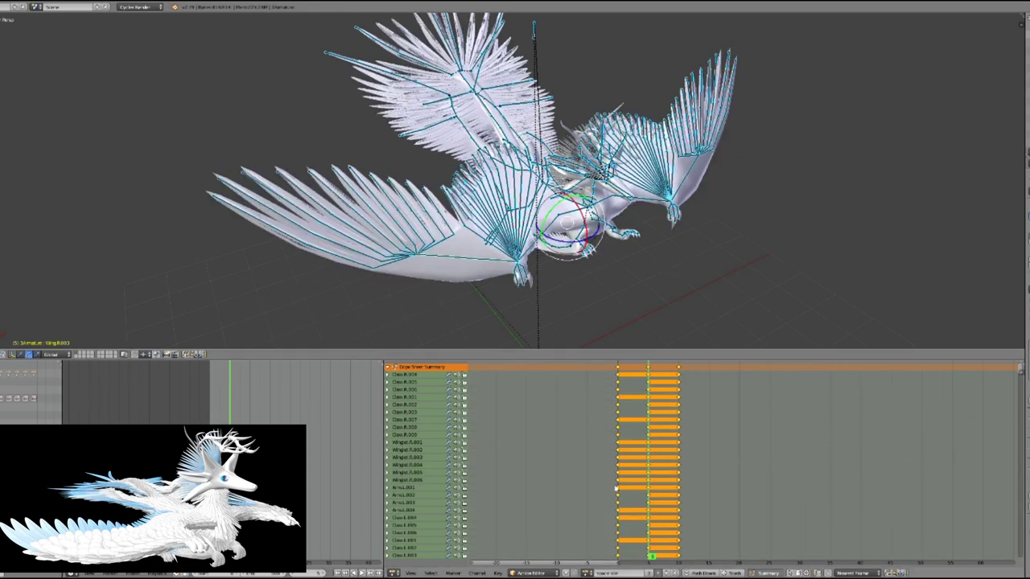
Step: Copy the full pose at frame 5 of the space forward action and paste it at frame 5 of space idle
left_click(616, 488)
left_click(590, 573)
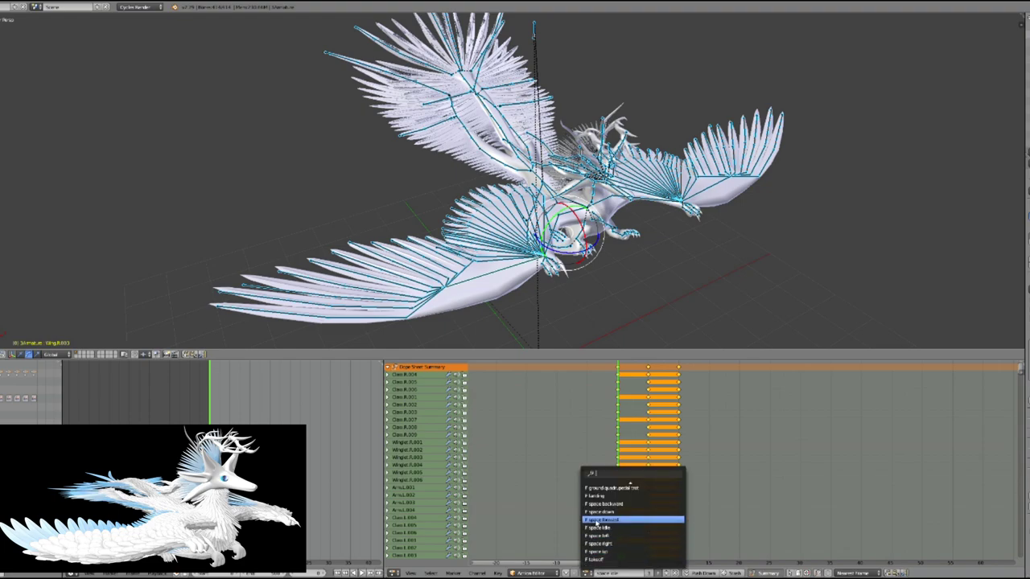
left_click(612, 520)
left_click(648, 412)
key("ctrl+c")
left_click(587, 573)
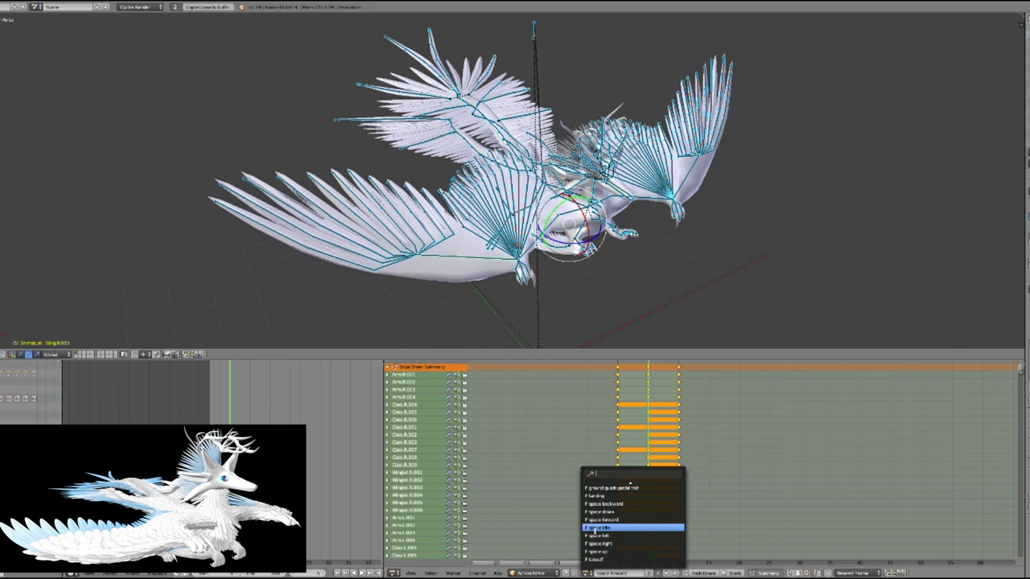
left_click(594, 527)
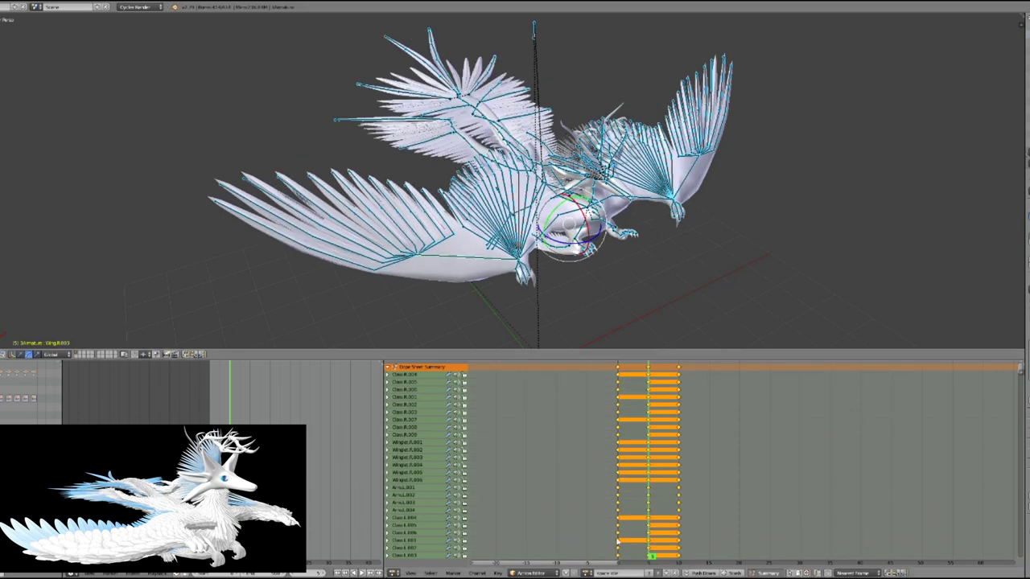
Step: Load the space right action and compare its poses at frames 0 and 5
left_click(594, 573)
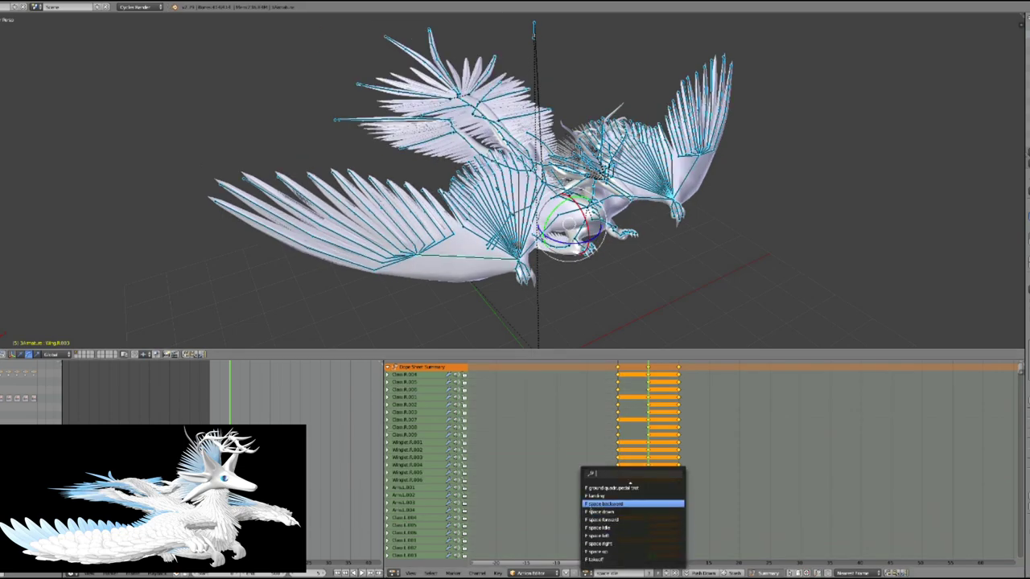
left_click(591, 289)
middle_click_drag(591, 290, 725, 299)
scroll(714, 292, "up", 4, "shift")
scroll(713, 294, "up", 3)
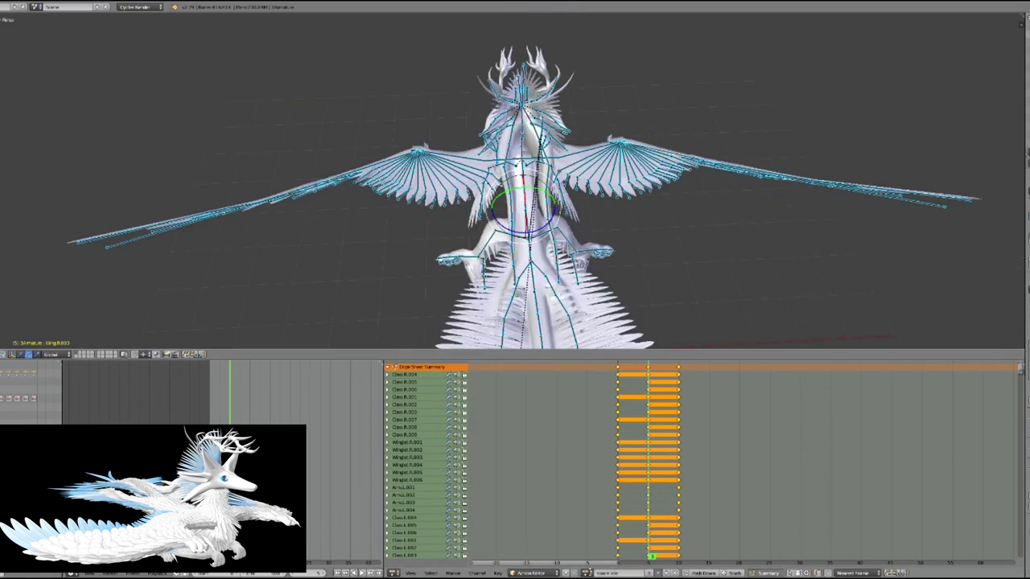
left_click(587, 573)
left_click(589, 544)
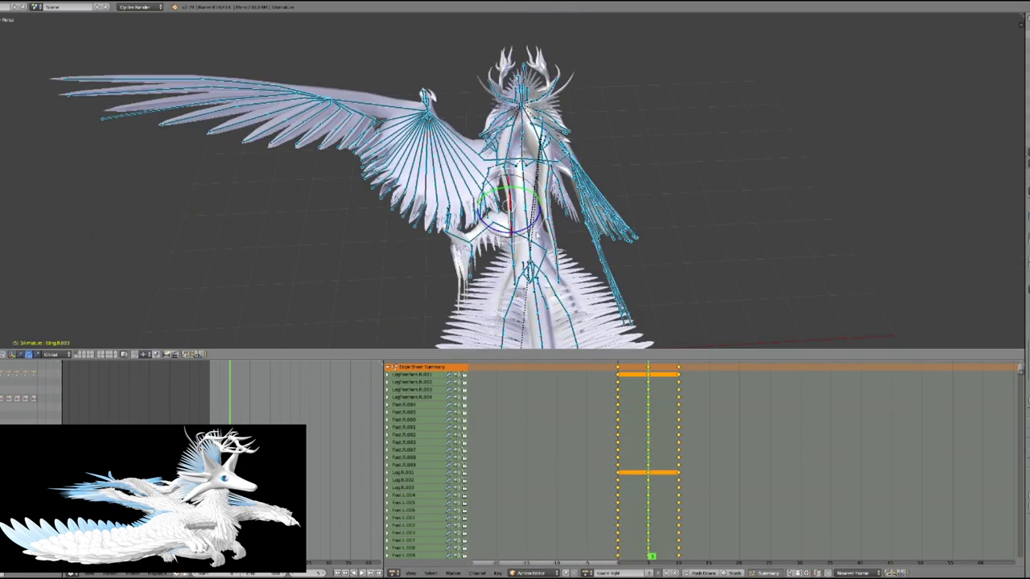
left_click(629, 385)
left_click(639, 383)
left_click(612, 387)
left_click(649, 389)
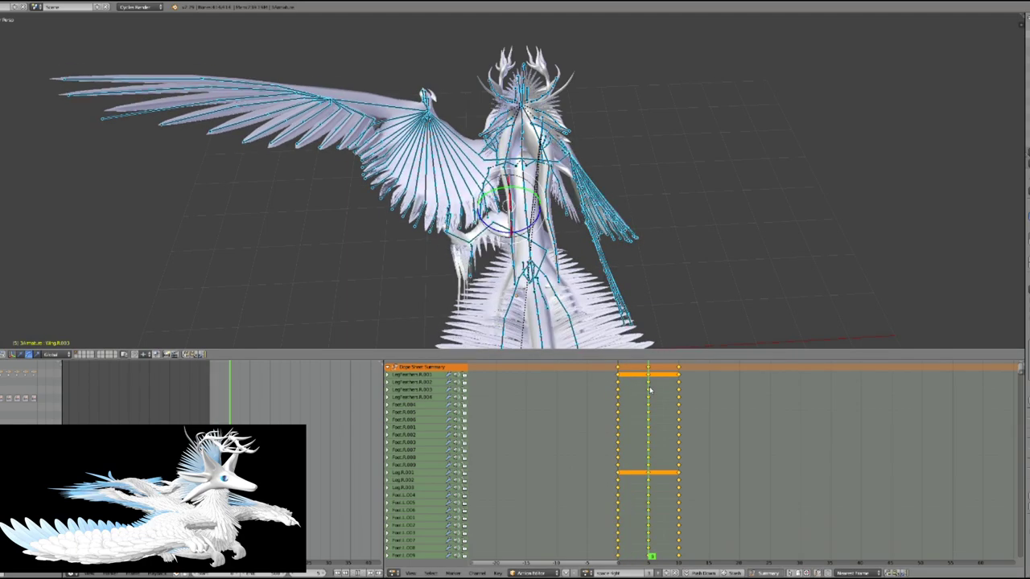
key("ctrl+c")
left_click(586, 573)
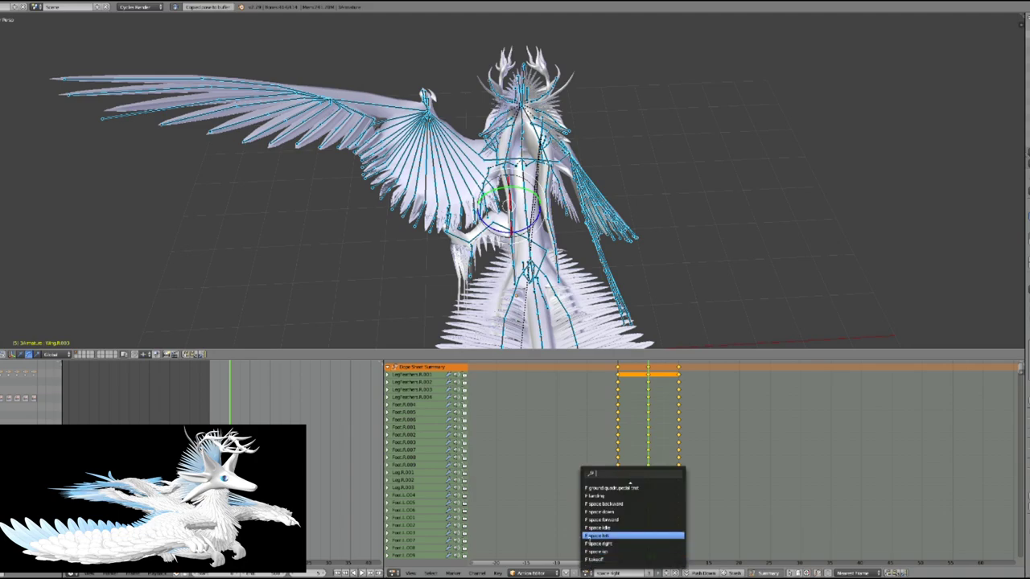
left_click(595, 529)
left_click(586, 573)
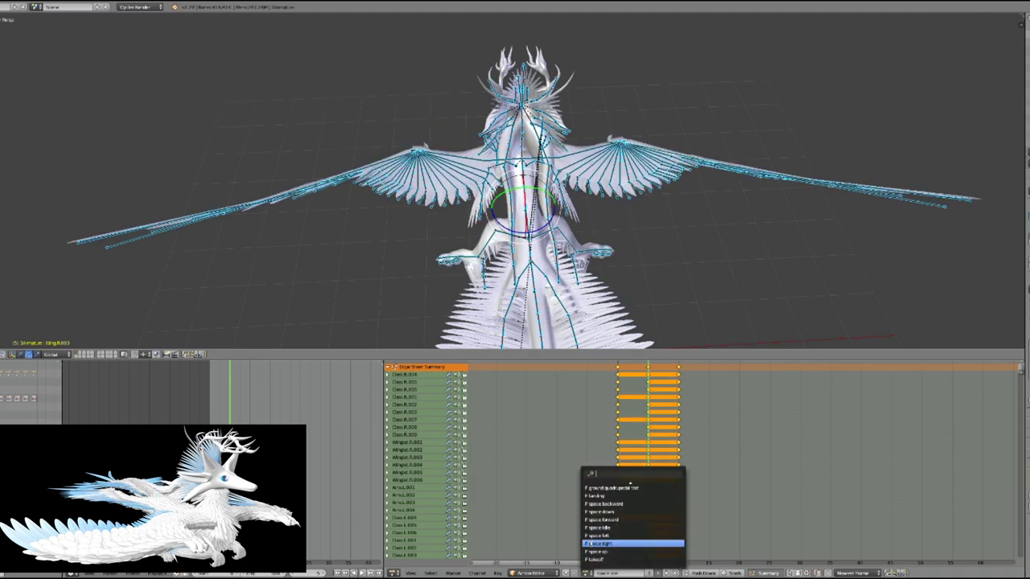
left_click(588, 546)
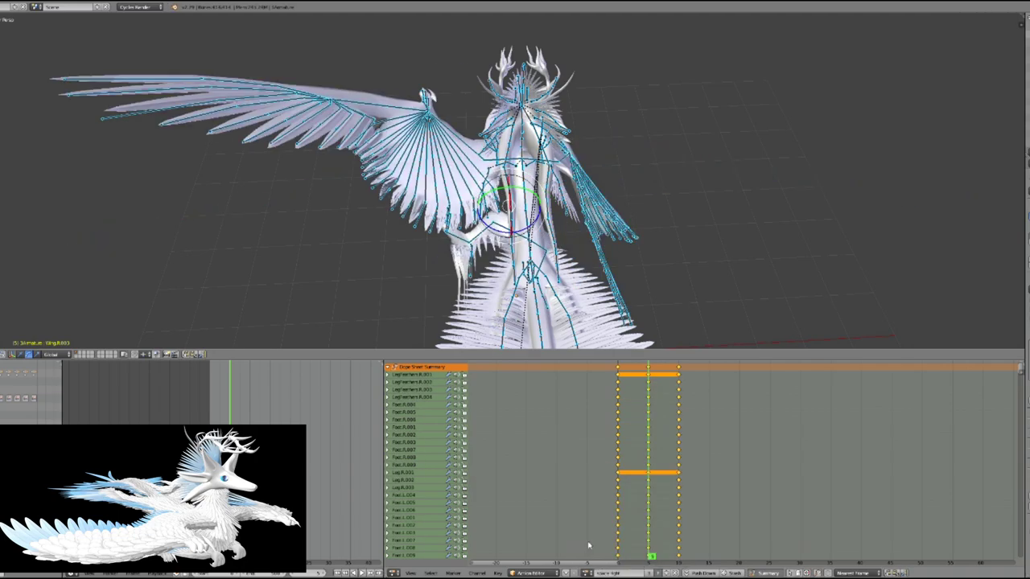
Step: Copy the full pose at frame 0 of space right and paste it at frame 10 of the space idle action
left_click(618, 438)
key("ctrl+c")
left_click(588, 573)
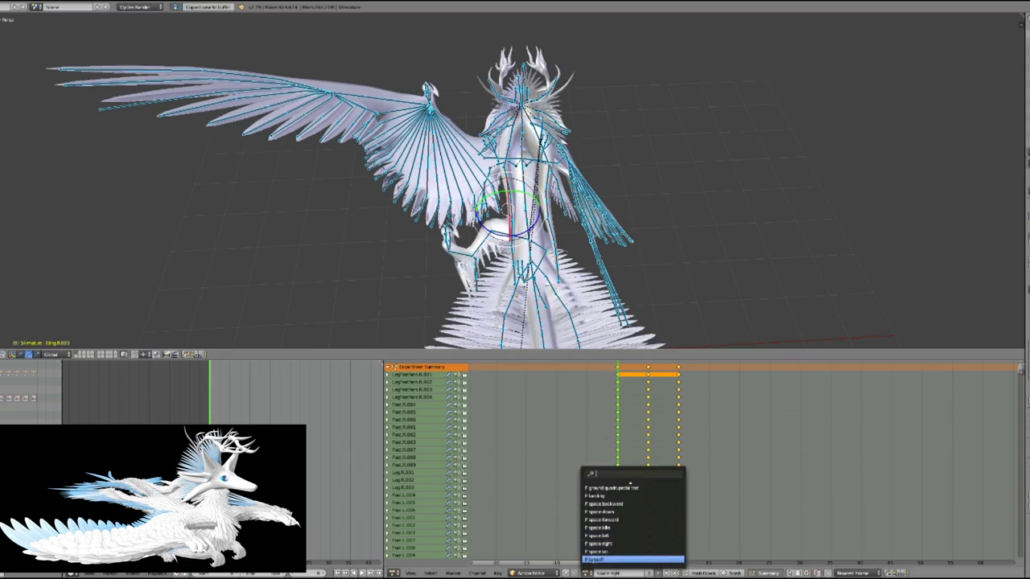
left_click(595, 528)
left_click(680, 442)
key("ctrl+v")
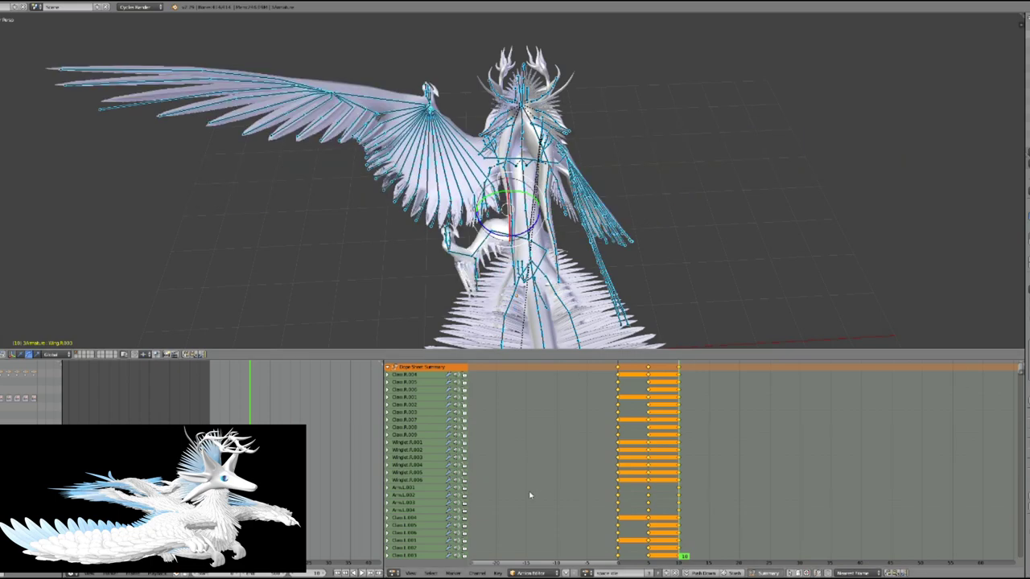
Step: Copy the full pose at frame 5 of the space backward action and paste it at frame 15 of space idle
left_click(587, 573)
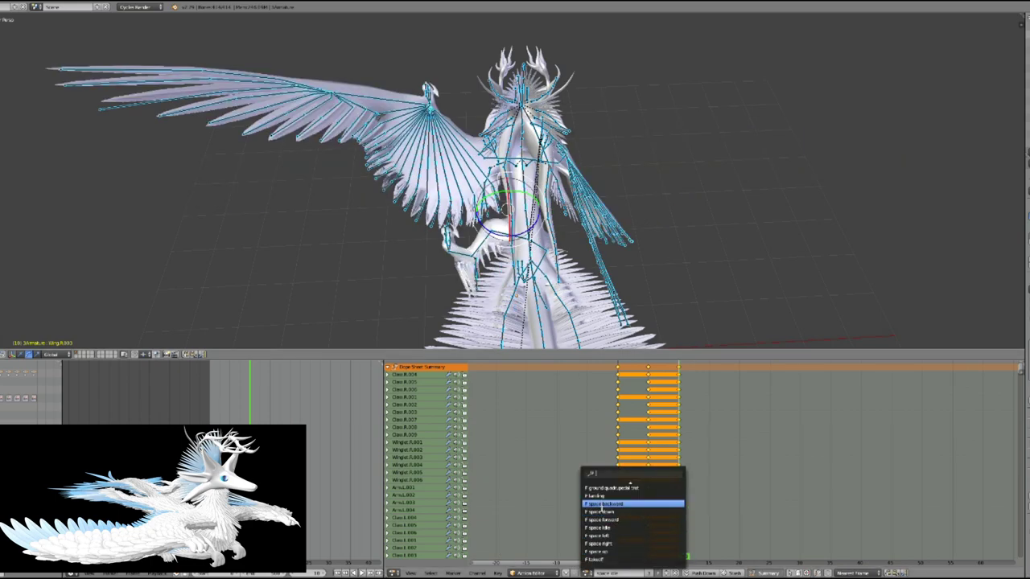
left_click(600, 509)
key("ctrl+c")
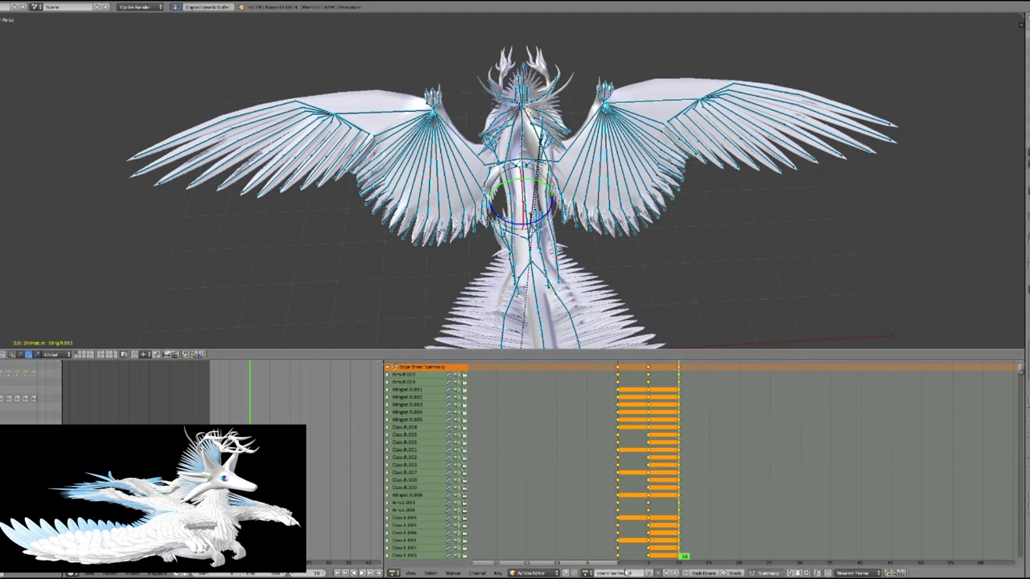
key("Down")
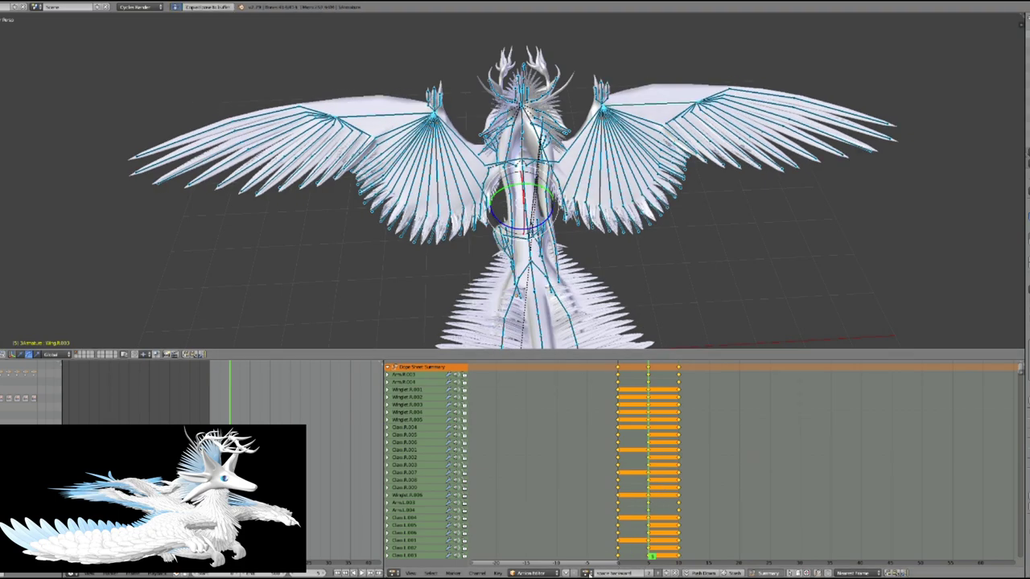
left_click(587, 573)
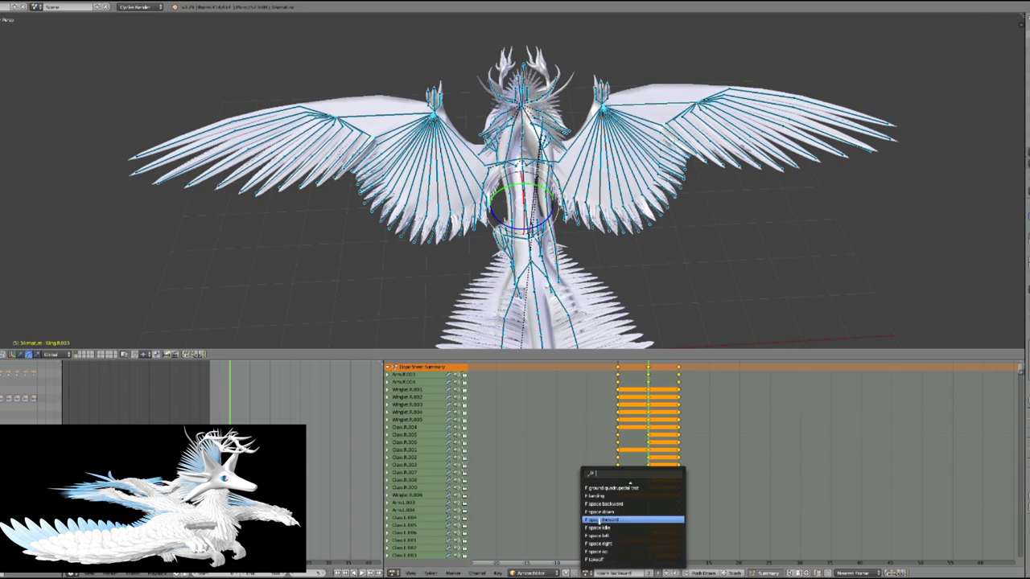
left_click(600, 527)
left_click(711, 392)
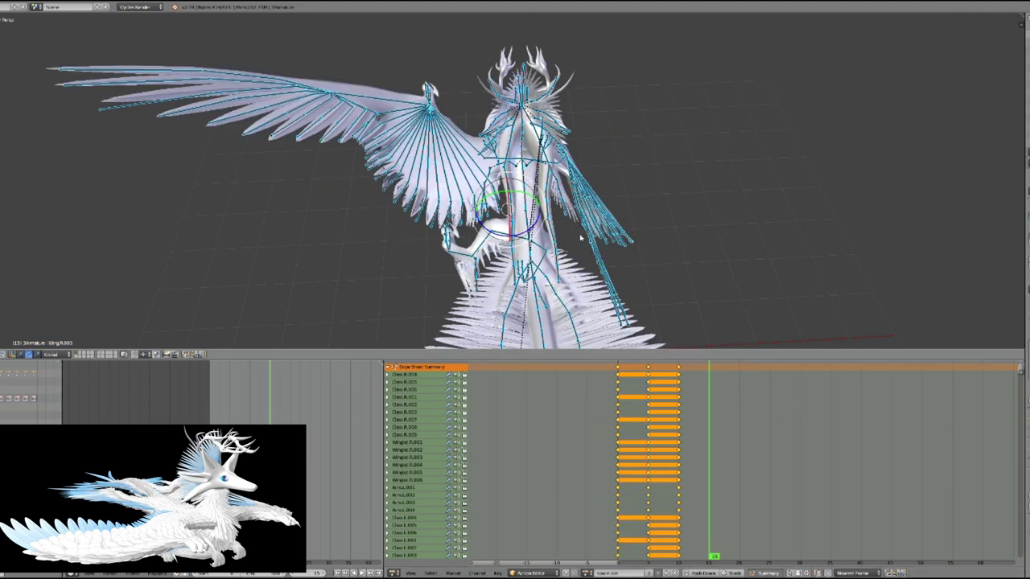
key("ctrl+v")
Step: Copy the full pose at frame 0 of the space left action and paste it at frame 20 of space idle
left_click(586, 573)
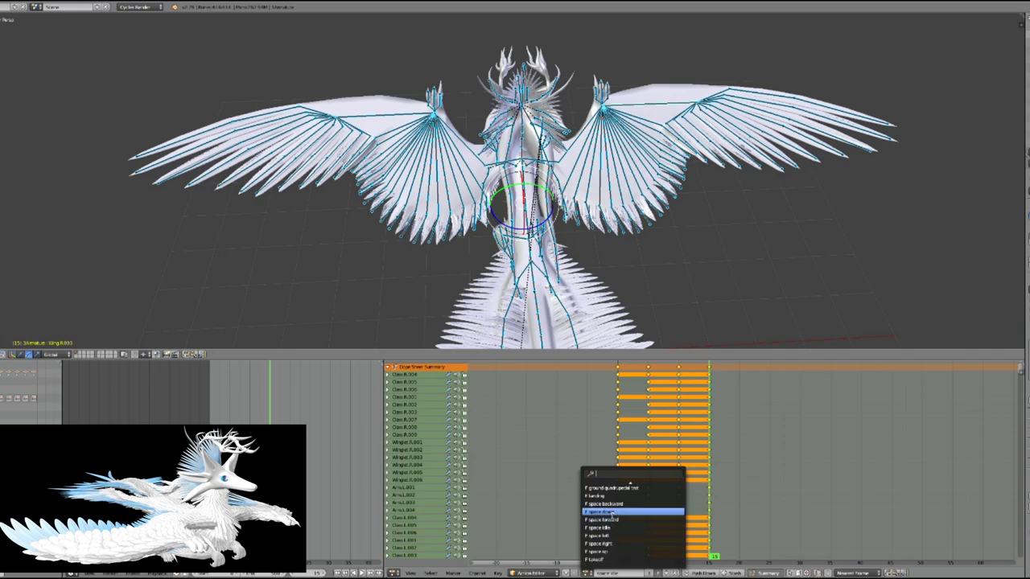
left_click(611, 539)
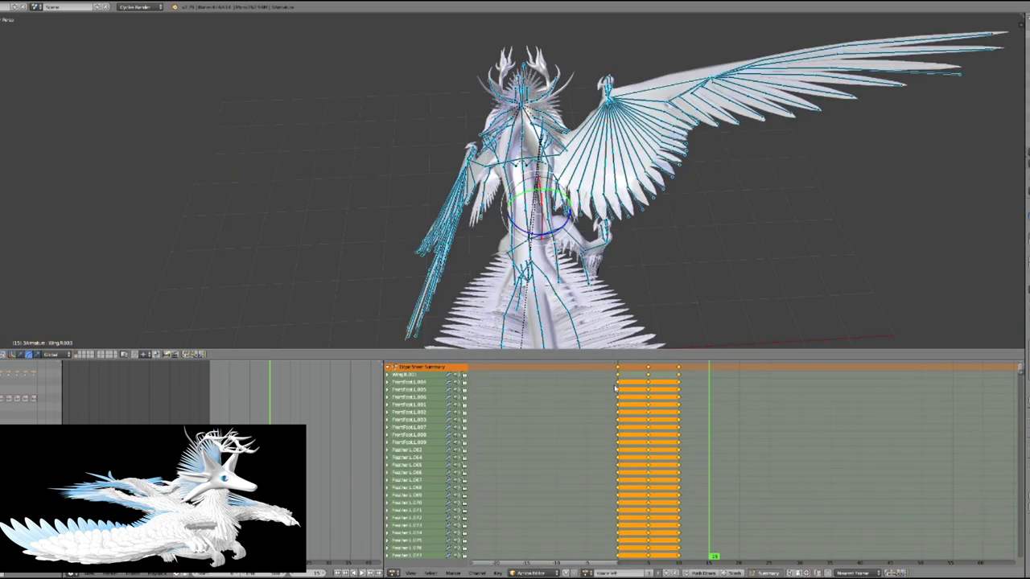
key("ctrl+c")
left_click(586, 573)
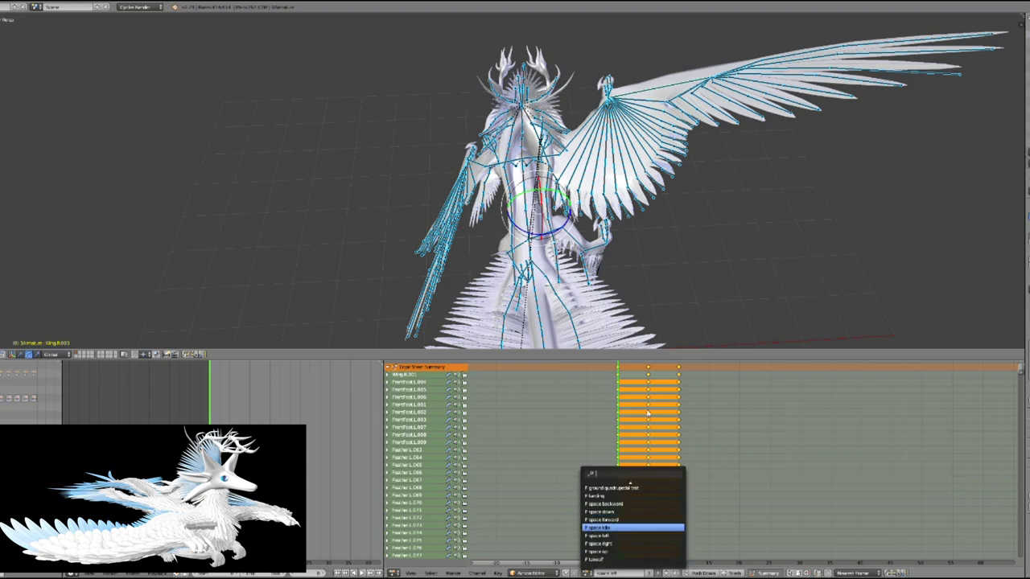
left_click(612, 528)
left_click(738, 411)
key("ctrl+v")
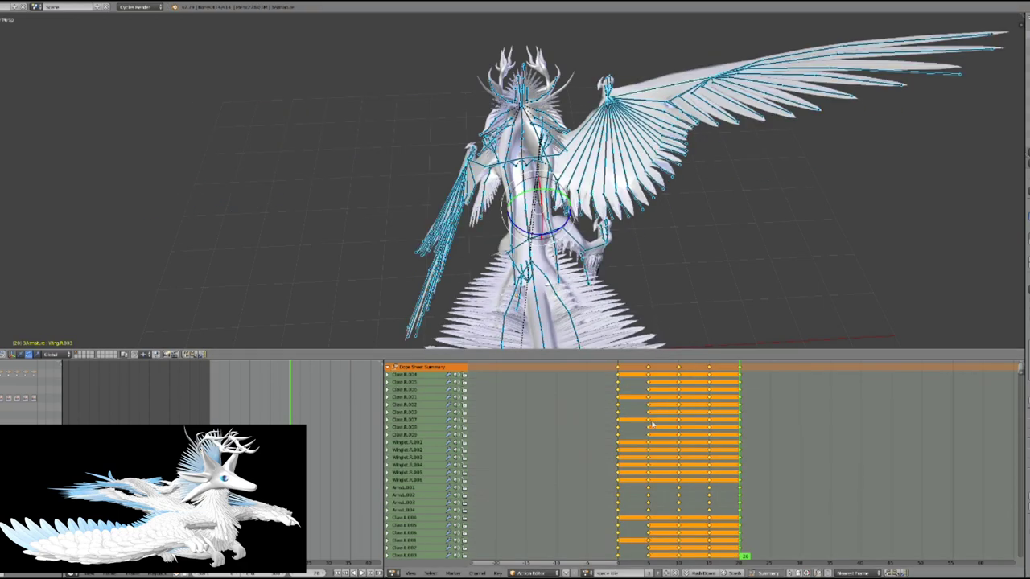
Step: Scrub through the keyframes of the space idle action to review the pasted poses
left_click_drag(636, 428, 758, 439)
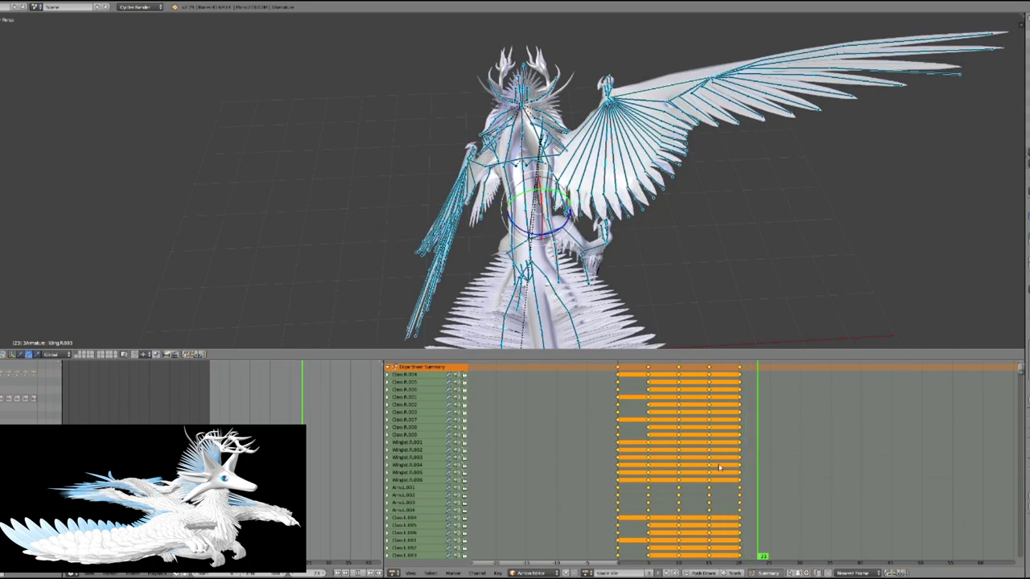
left_click(586, 573)
left_click_drag(624, 429, 658, 427)
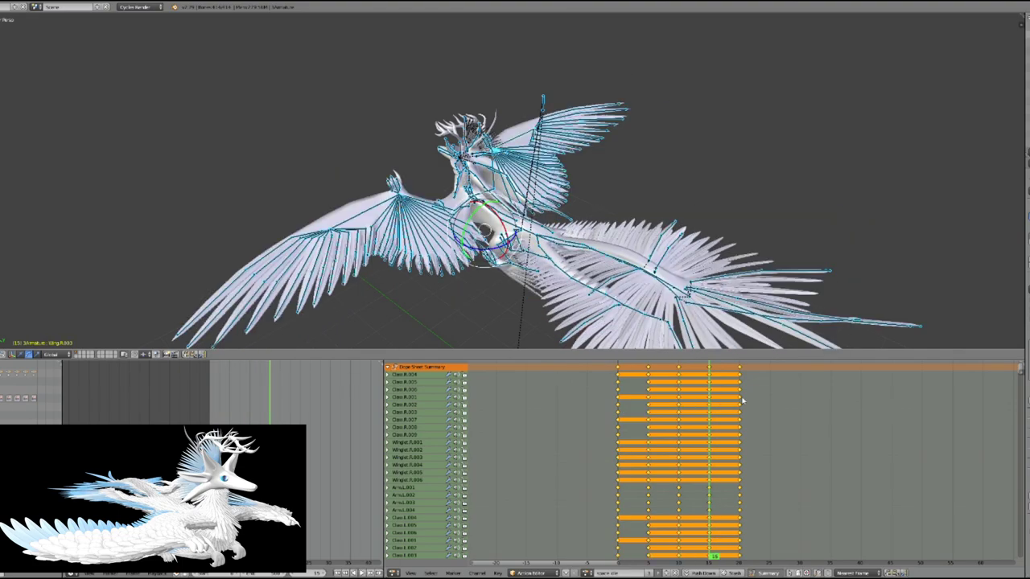
Step: Copy the full pose at frame 5 of the space down action and paste it at frame 25 of space idle
left_click(566, 573)
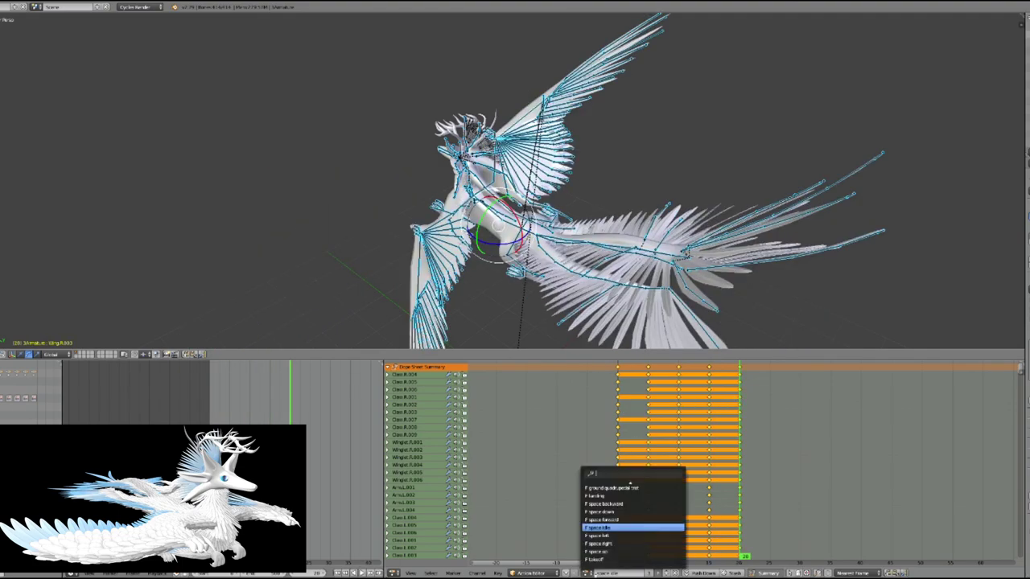
left_click(608, 514)
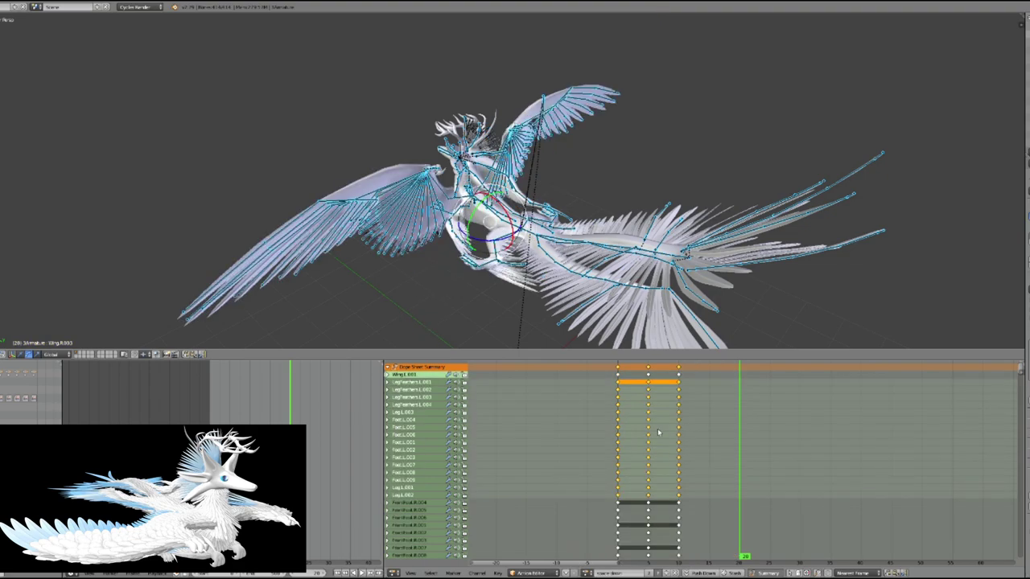
left_click(648, 432)
key("ctrl+c")
left_click(587, 573)
left_click(596, 558)
left_click(587, 573)
left_click(593, 530)
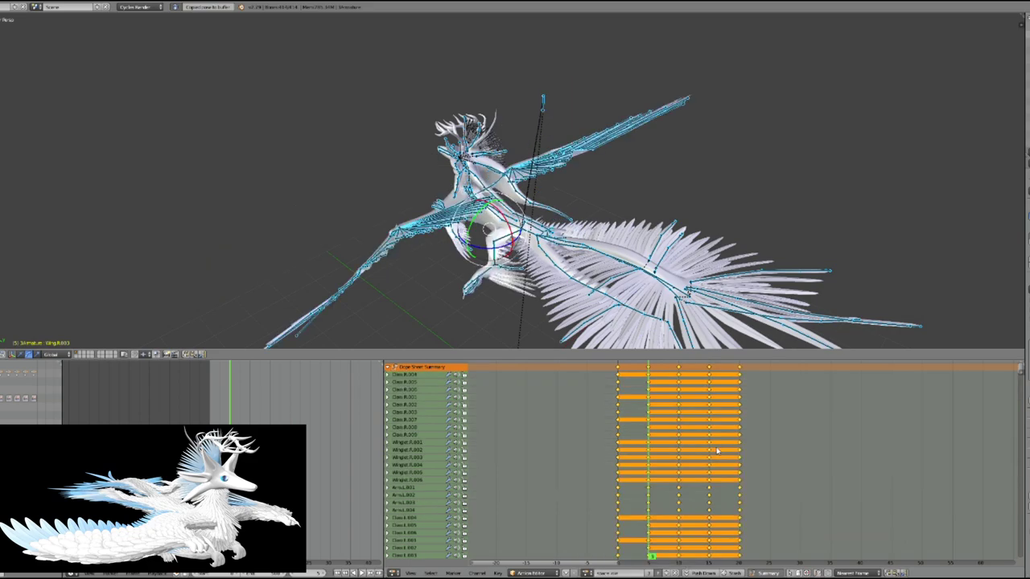
left_click(769, 427)
key("ctrl+v")
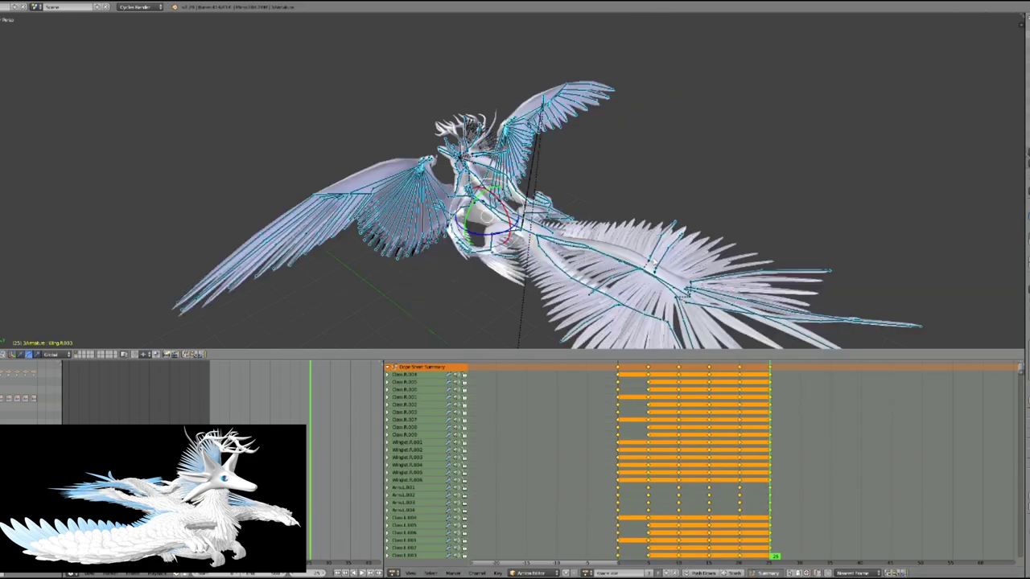
Step: Copy the full pose at frame 0 of space idle and paste it as a keyframe at frame 30 to close the loop
left_click(650, 400)
left_click(623, 396)
left_click(618, 392)
scroll(587, 275, "down", 1)
scroll(587, 275, "down", 1, "shift")
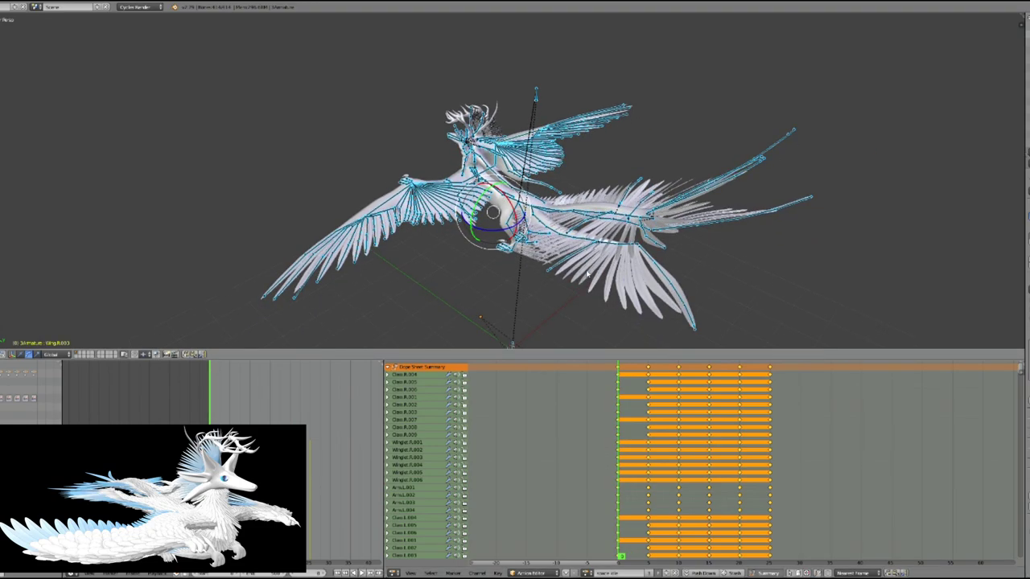
key("ctrl+c")
left_click(801, 421)
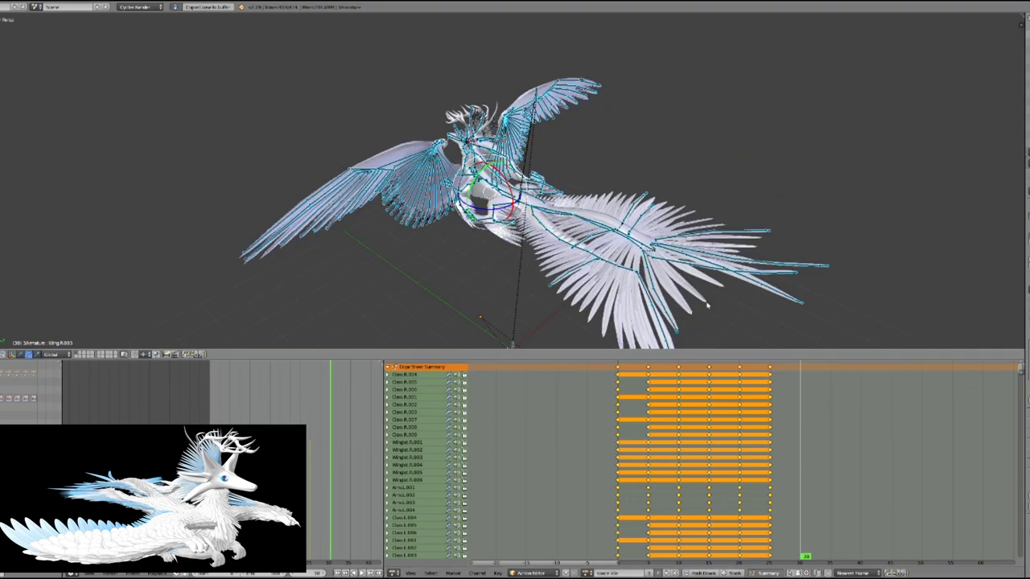
key("ctrl+v")
key("i")
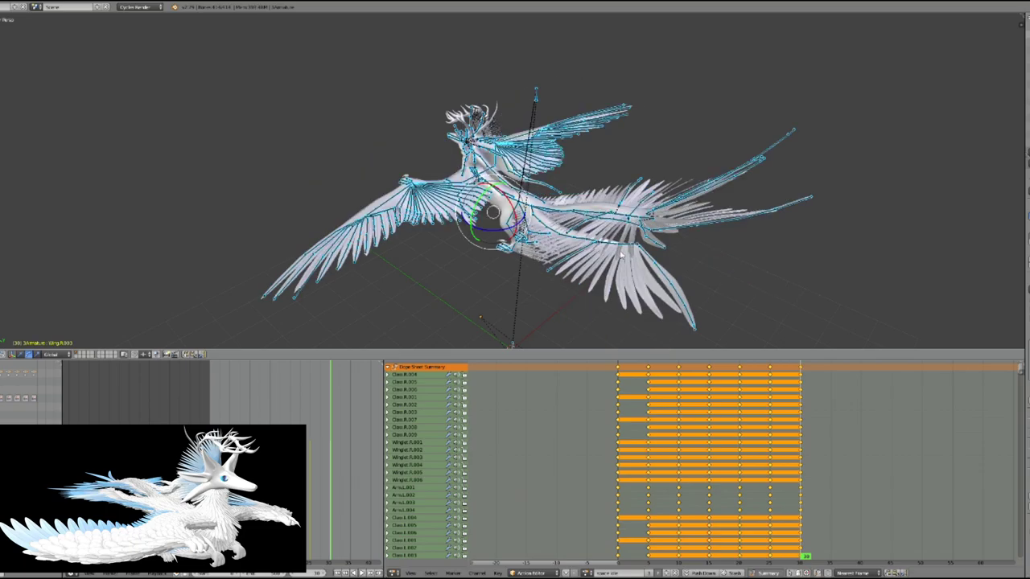
Step: Copy the full in-between pose at frame 7 and paste it over the keyframe at frame 10
left_click_drag(626, 420, 692, 423)
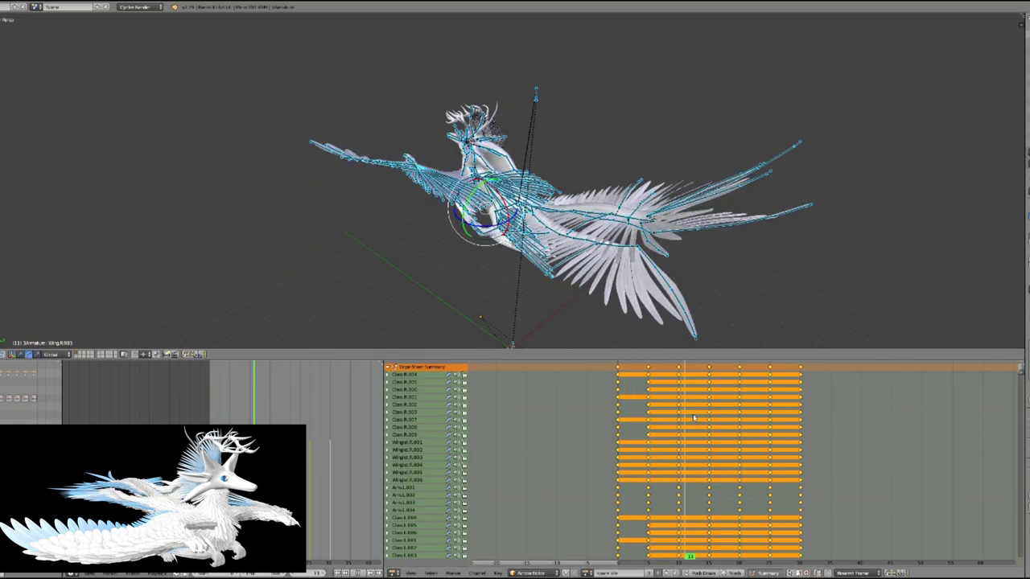
middle_click_drag(531, 271, 690, 243)
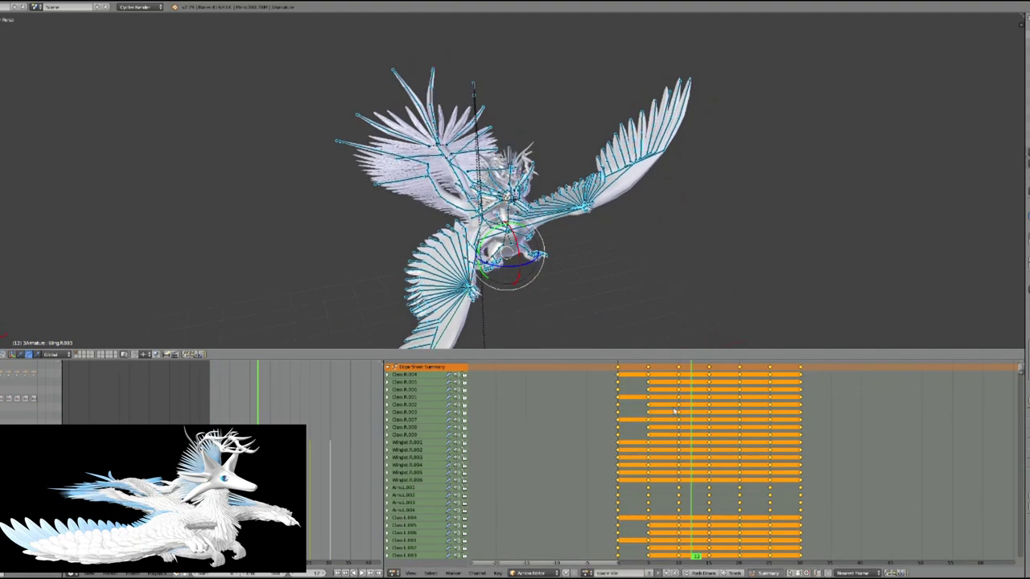
left_click_drag(672, 412, 663, 414)
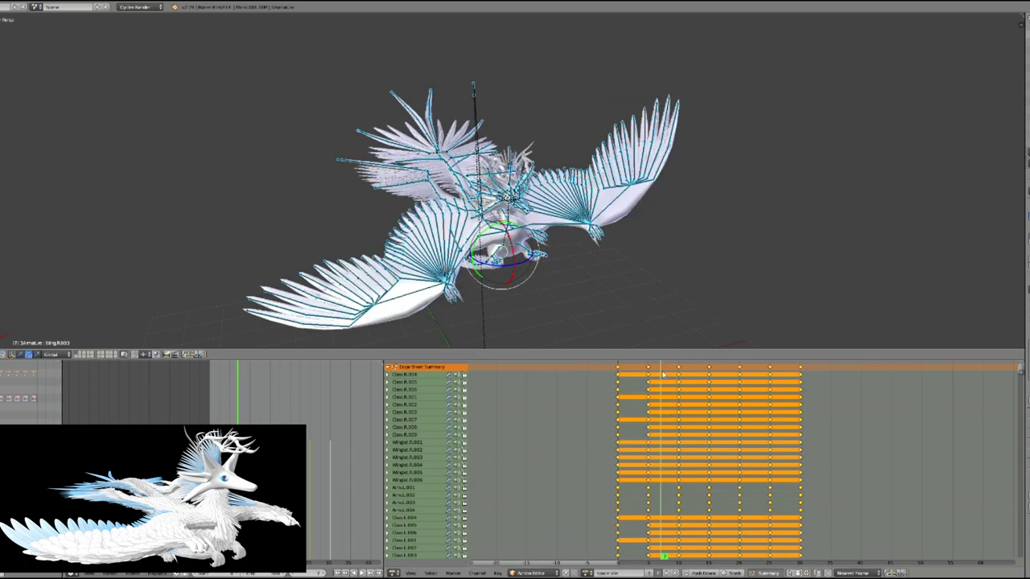
key("ctrl+c")
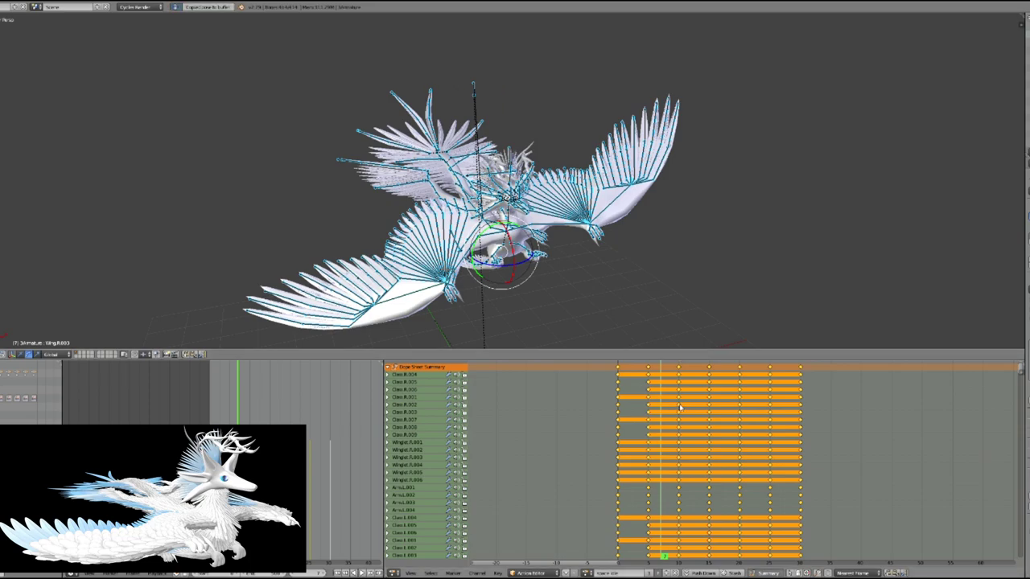
left_click(680, 408)
key("ctrl+v")
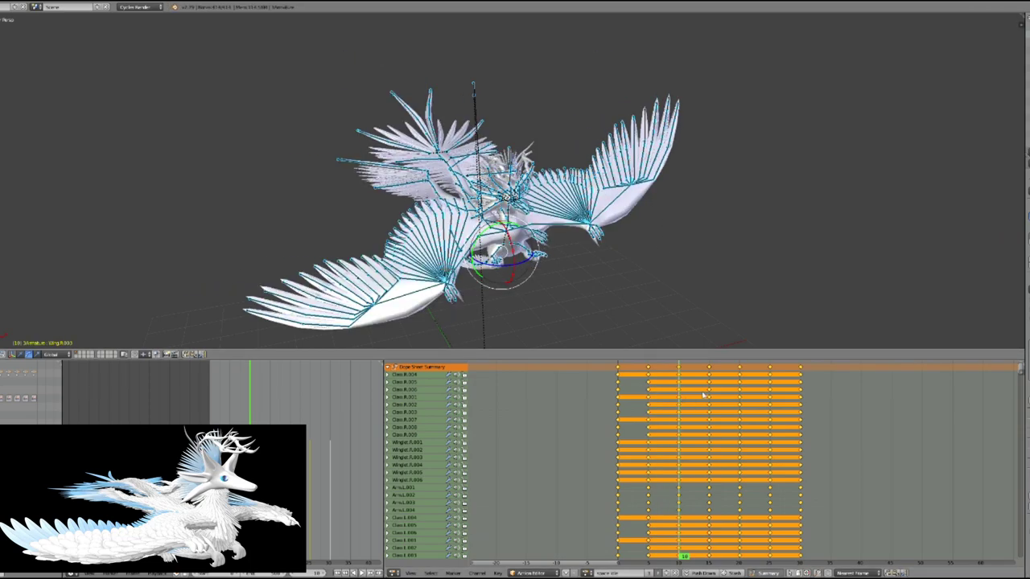
Step: Copy the full in-between pose at frame 17 and paste it over the keyframe at frame 20
left_click(703, 395)
left_click(727, 394)
left_click(722, 394)
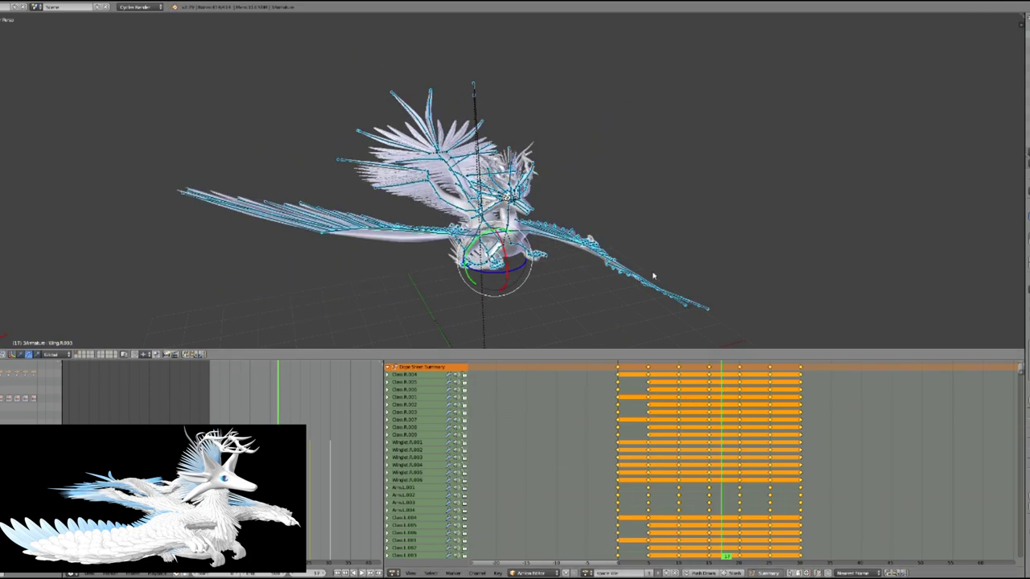
key("ctrl+c")
key("Up")
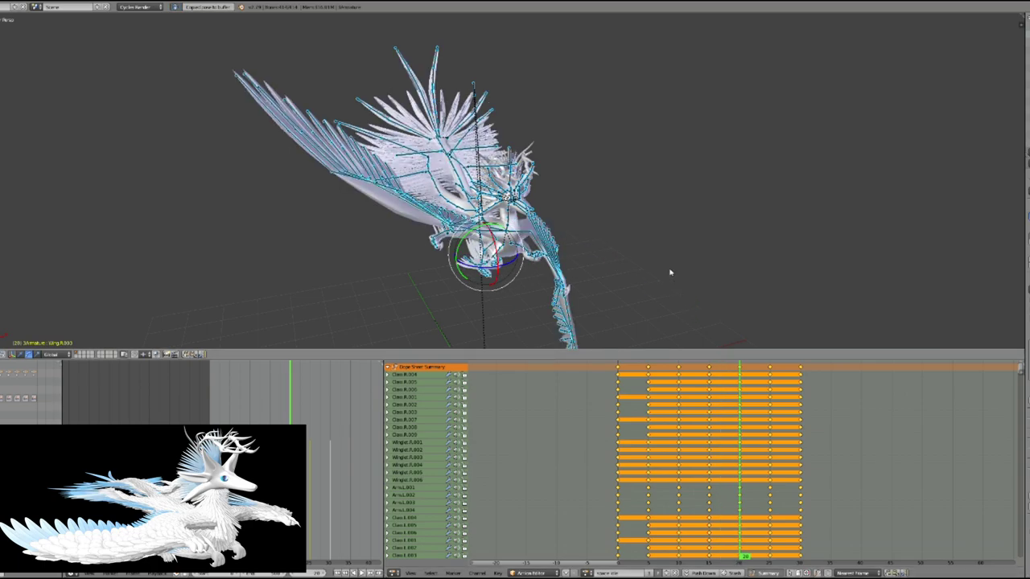
key("ctrl+v")
Step: Scrub through the space idle action and check from front and back how the wing poses flow into each other
left_click(708, 397)
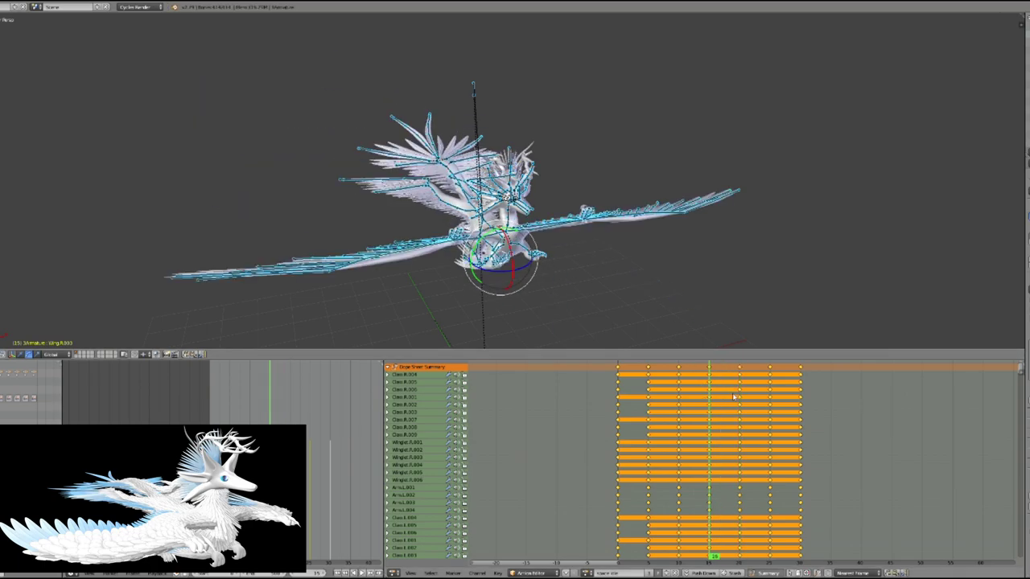
left_click(767, 392)
left_click(744, 397)
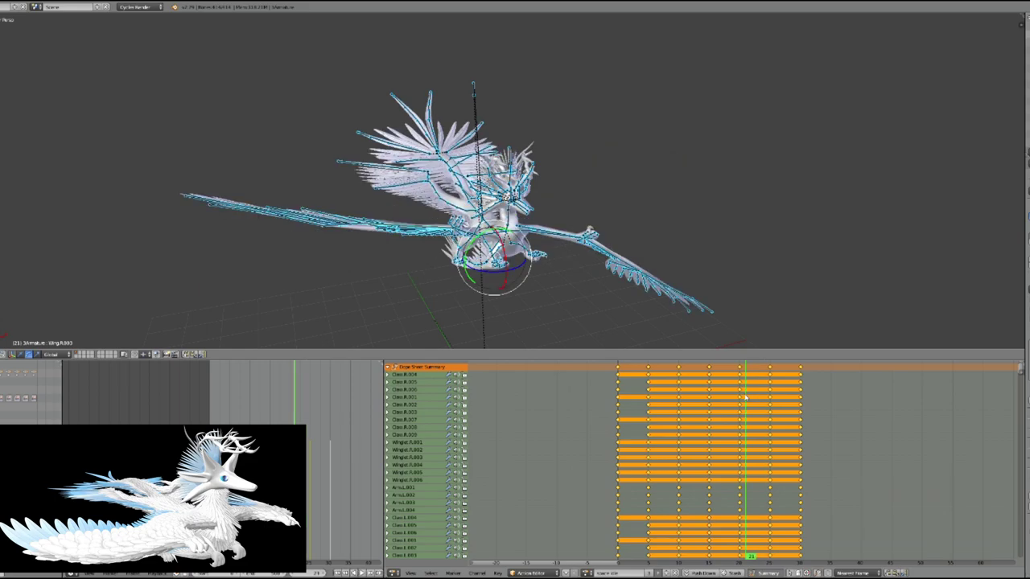
left_click(754, 396)
left_click_drag(766, 391, 800, 383)
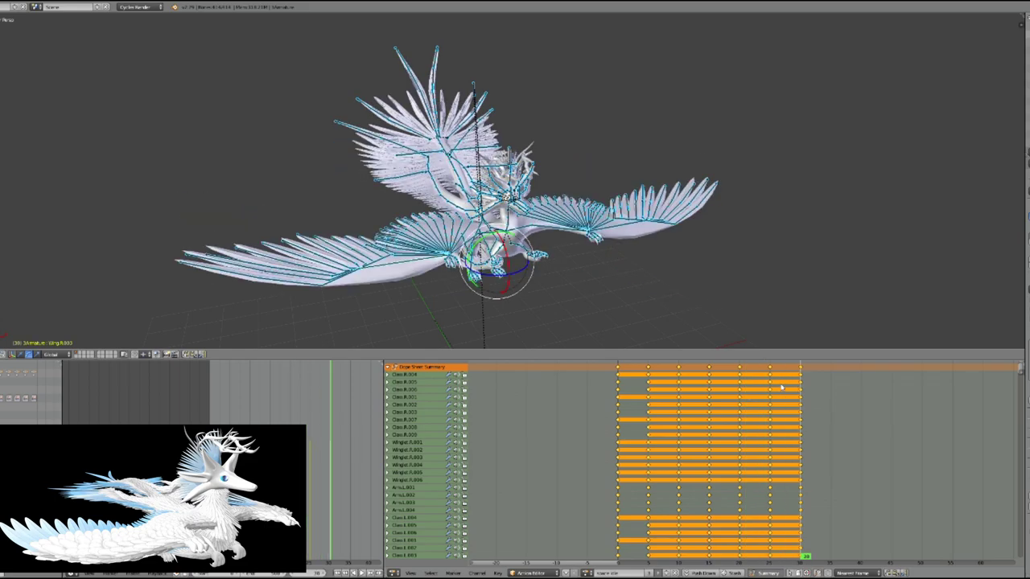
key("shift+Left")
middle_click_drag(558, 338, 746, 290)
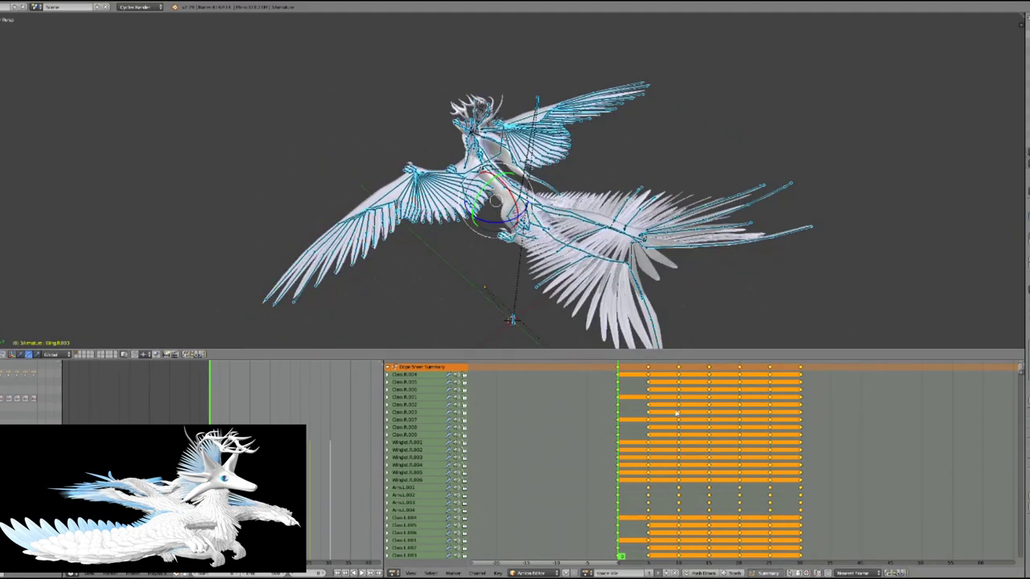
left_click(650, 405)
left_click(617, 402)
Step: Select the movement control bone above the creature and shift it along the Y axis at frame 5
left_click(648, 401)
right_click(537, 103)
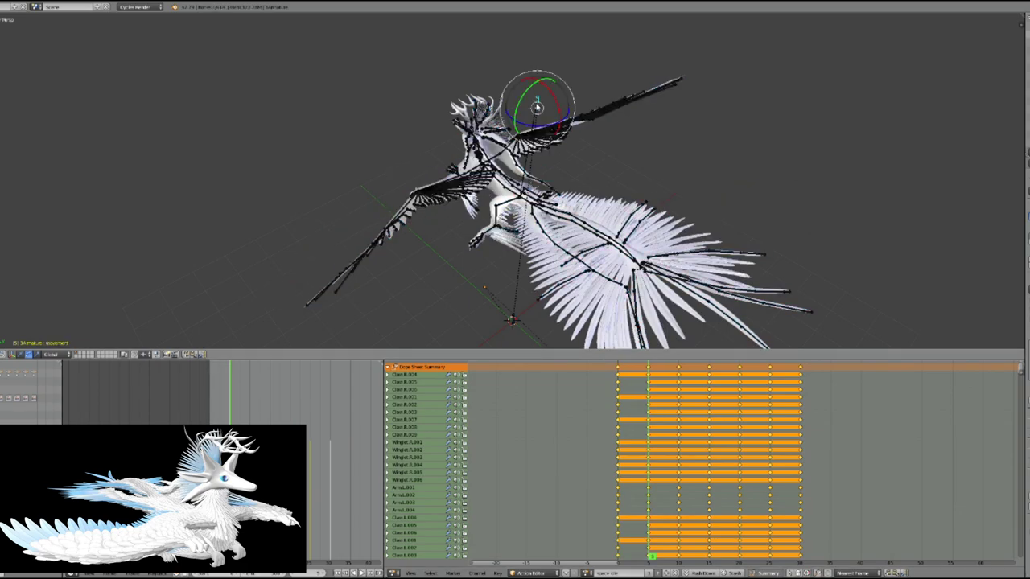
left_click(20, 353)
left_click_drag(558, 123, 571, 131)
left_click_drag(665, 403, 649, 401)
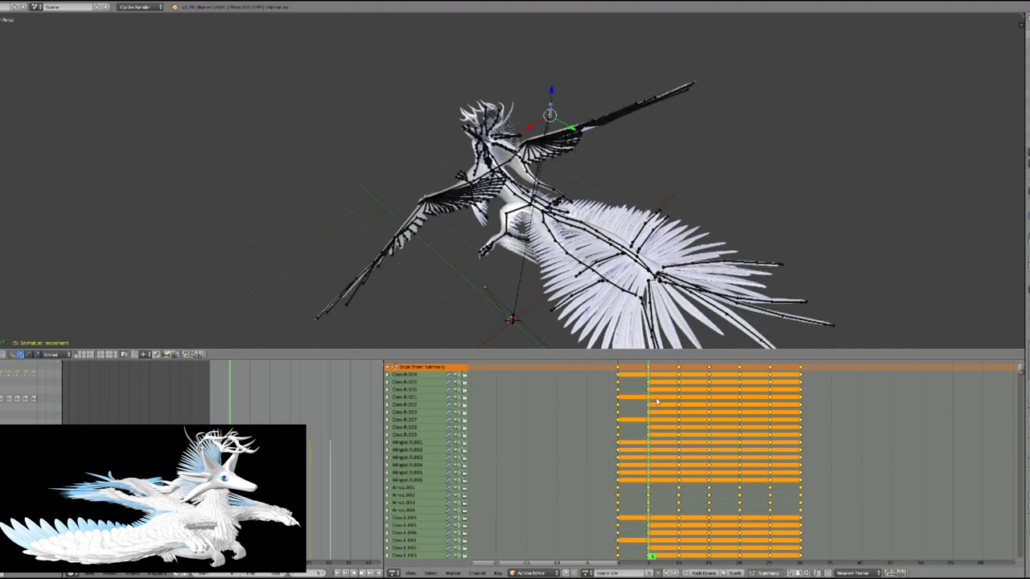
left_click(660, 403)
left_click(650, 428)
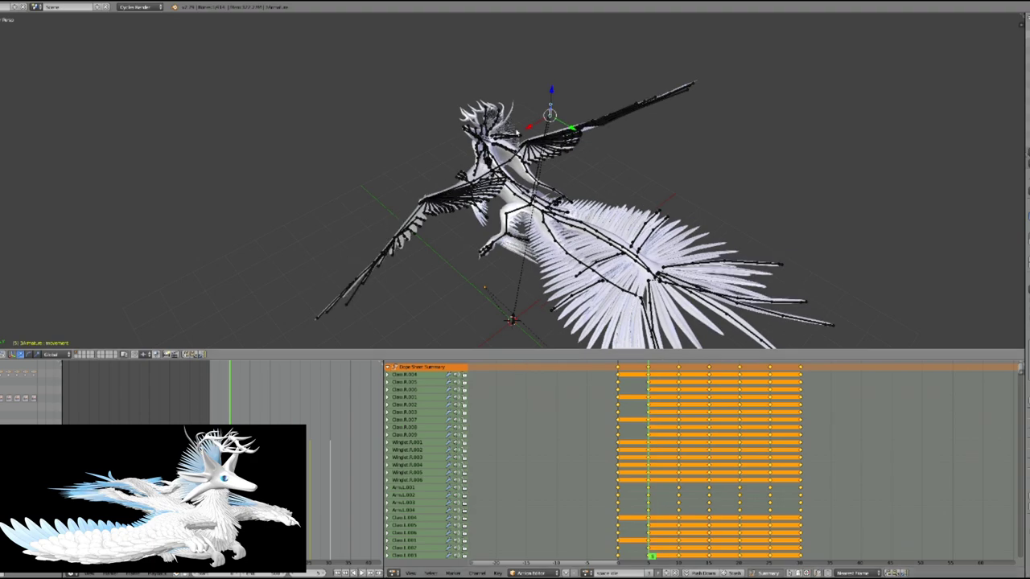
Step: Adjust the movement bone's position along the X axis at frame 5, comparing it with the neighbouring keyframes
left_click_drag(533, 125, 552, 116)
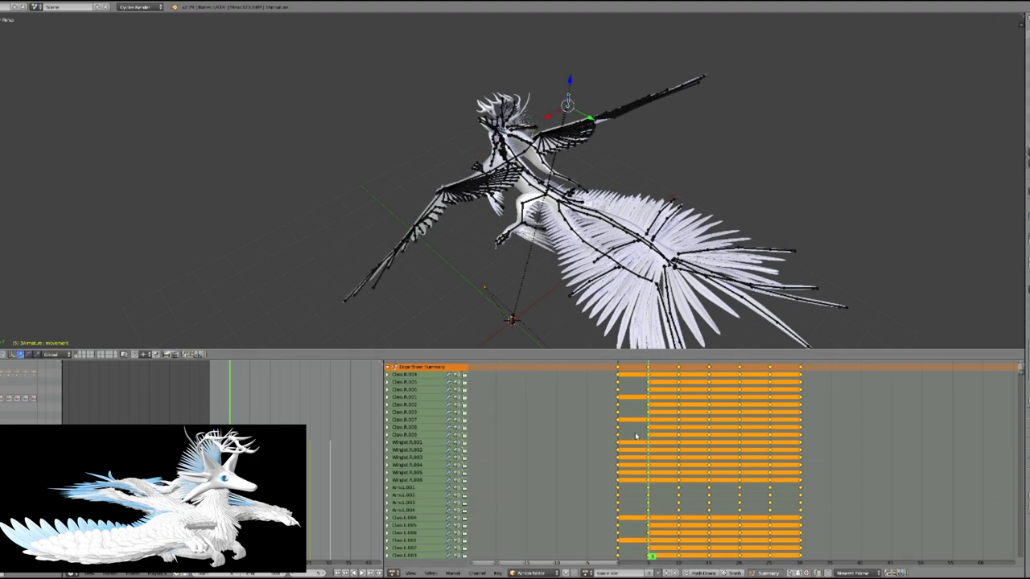
left_click(676, 414)
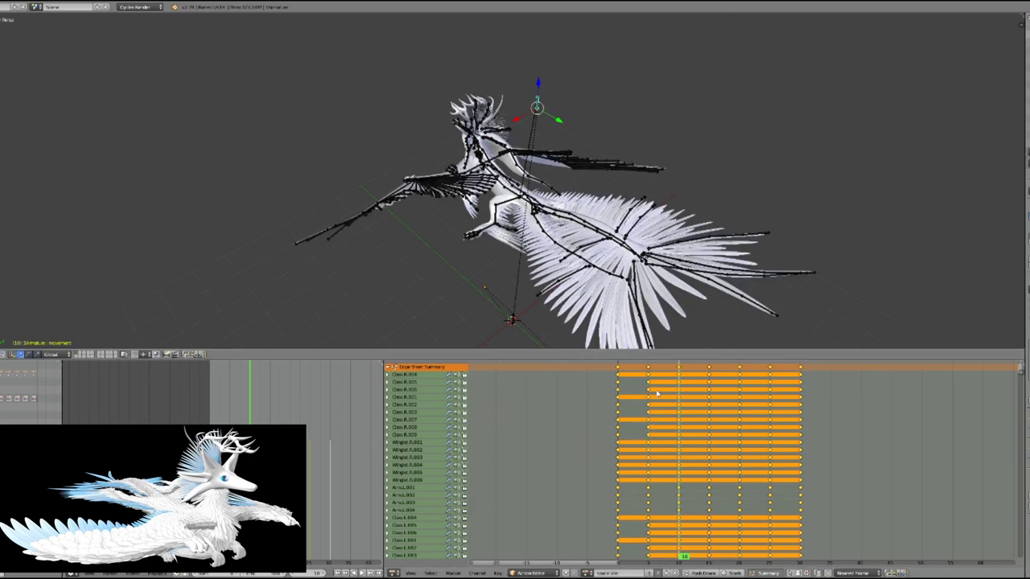
left_click(650, 394)
left_click_drag(548, 118, 517, 131)
left_click(619, 397)
left_click(648, 399)
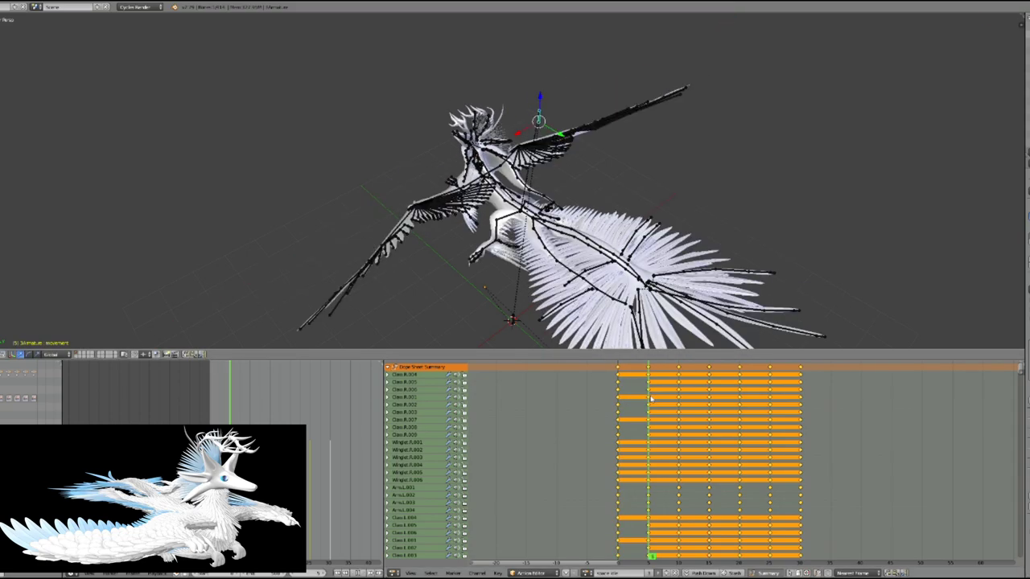
Step: Reposition the movement bone at frame 15, shifting it along the X axis
left_click(679, 404)
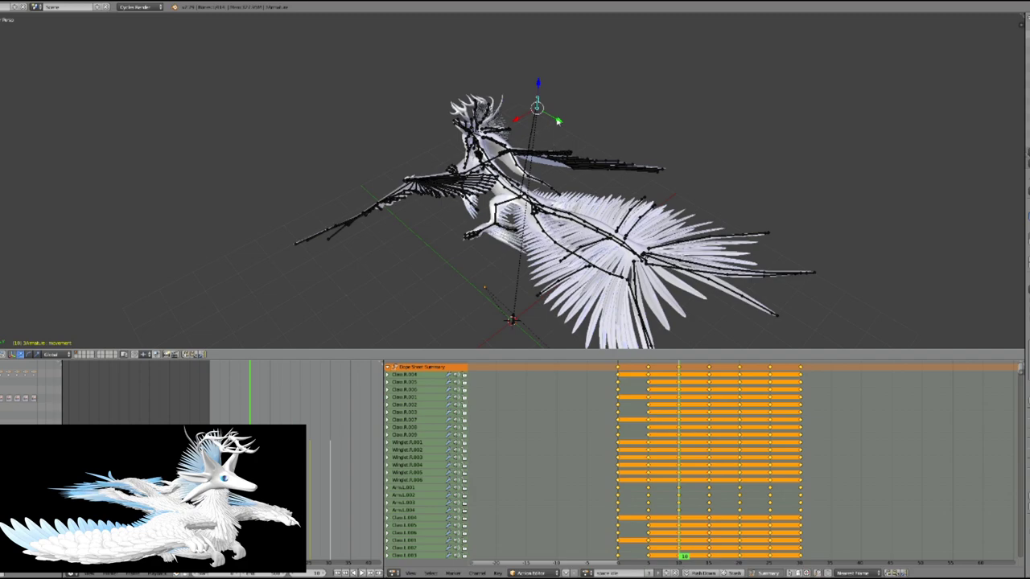
left_click(708, 386)
key("r")
key("x")
left_click(563, 125)
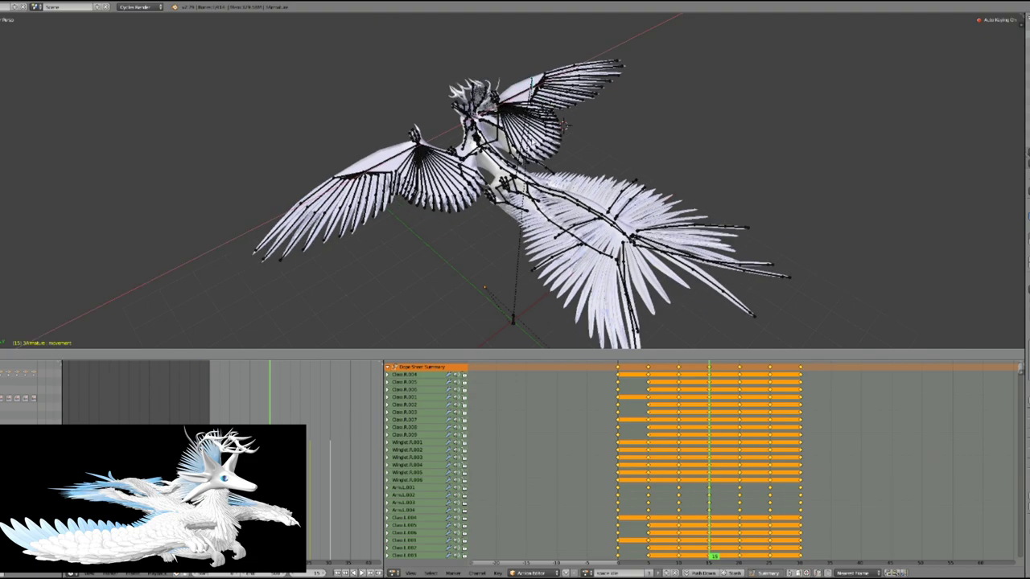
Step: Move the movement bone along the Y axis at frame 25
left_click(740, 394)
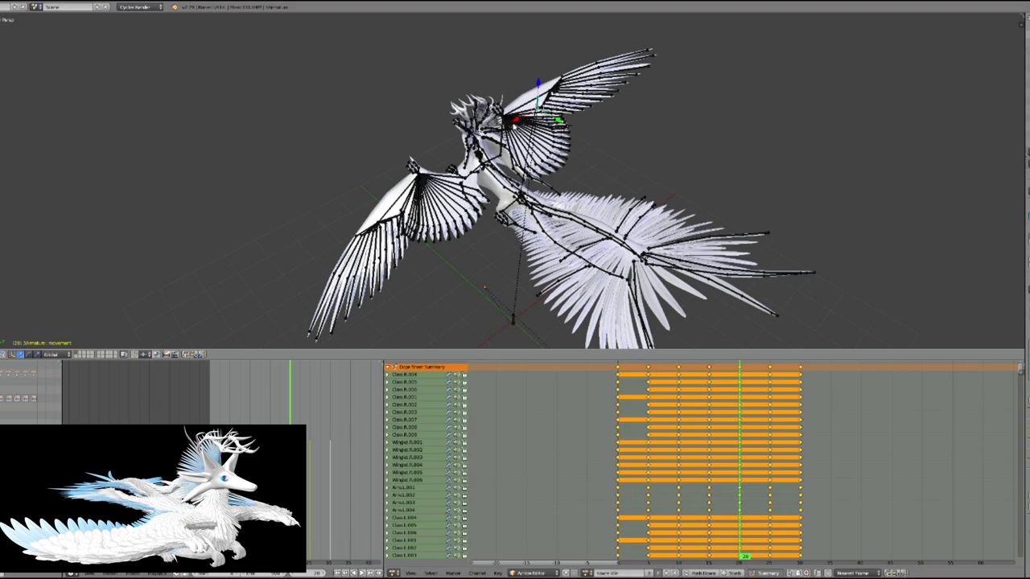
key("Up")
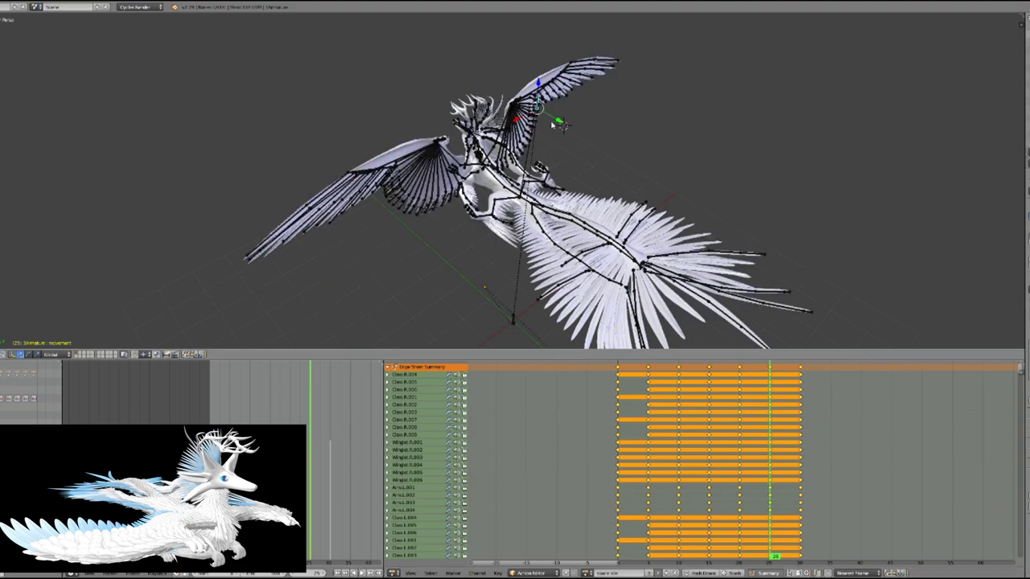
key("g")
key("y")
left_click(522, 102)
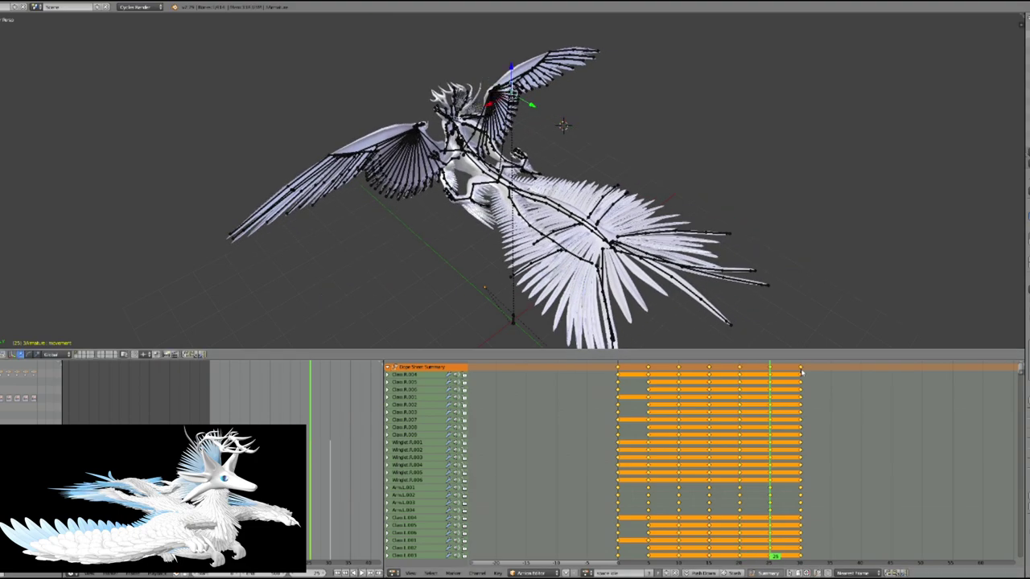
Step: Play back the space idle animation and inspect the motion from the creature's front side
left_click(799, 372)
key("alt+a")
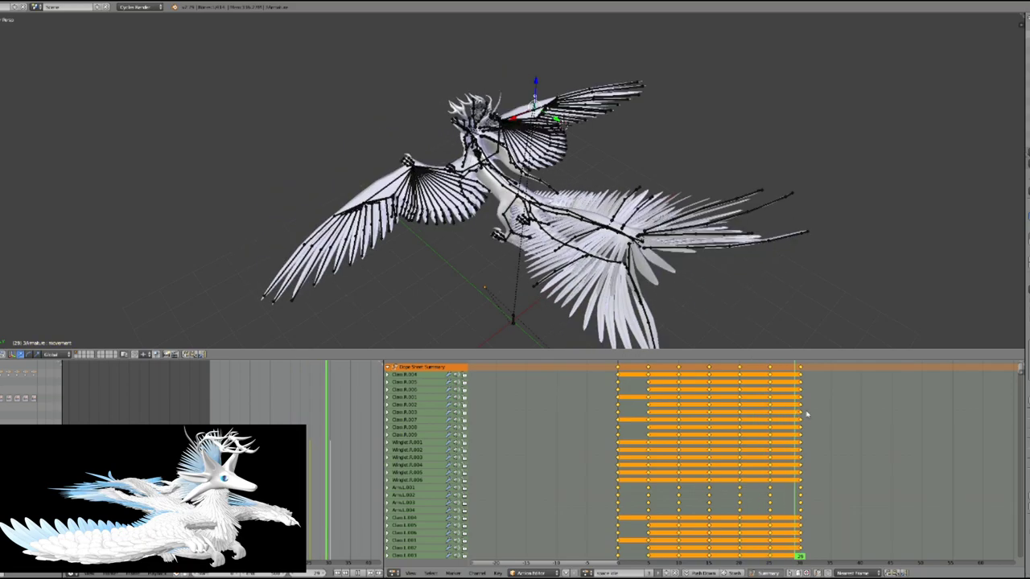
mouse_move(555, 274)
middle_mouse_down()
mouse_move(628, 261)
mouse_move(692, 237)
mouse_move(693, 227)
middle_mouse_up()
scroll(693, 228, "up", 2)
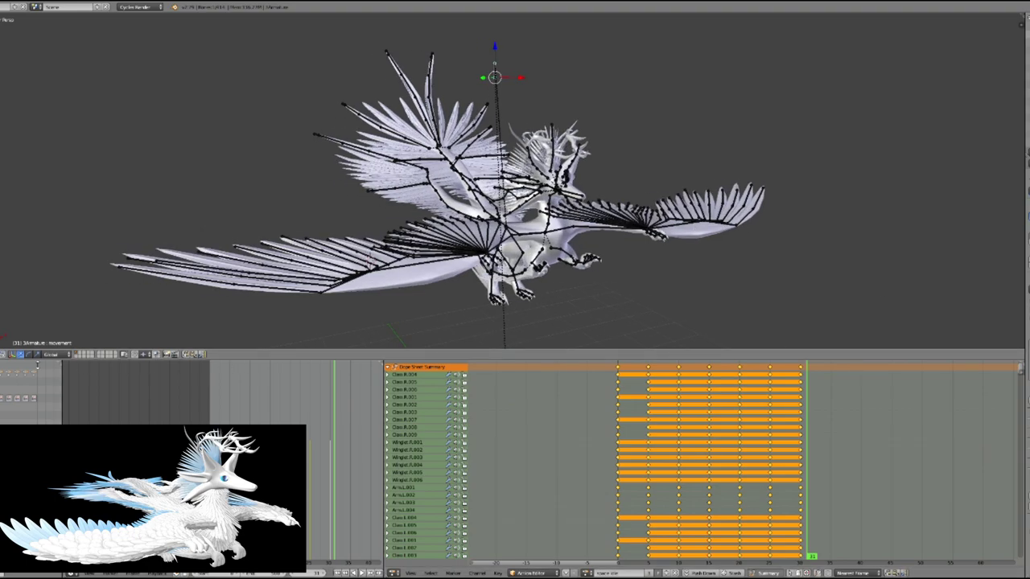
Step: Set the viewport shading to Material and play the animation with the creature framed in view
left_click(2, 354)
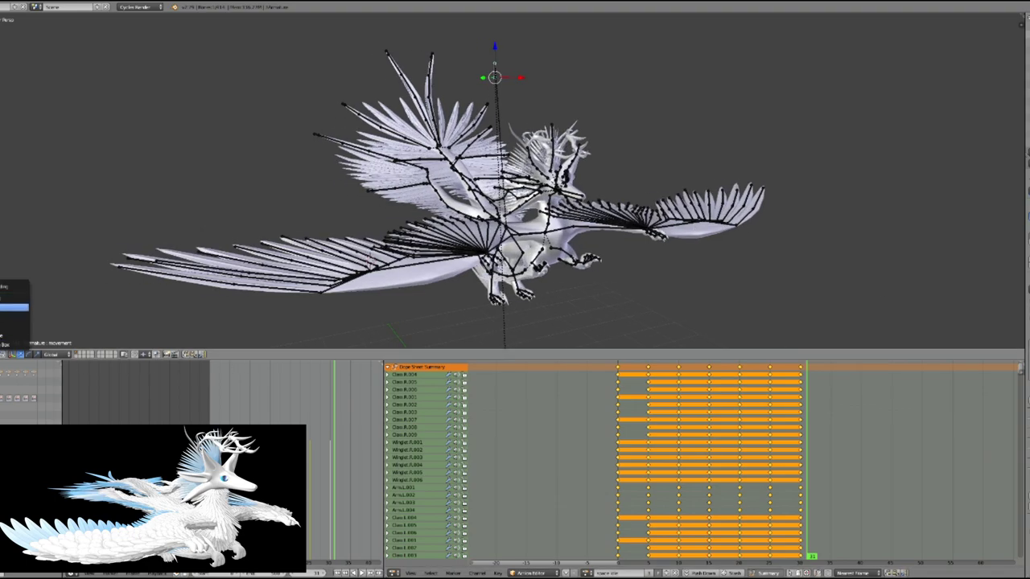
left_click(6, 307)
key("ctrl+Tab")
scroll(489, 262, "up", 1)
middle_click_drag(489, 262, 534, 237, "shift")
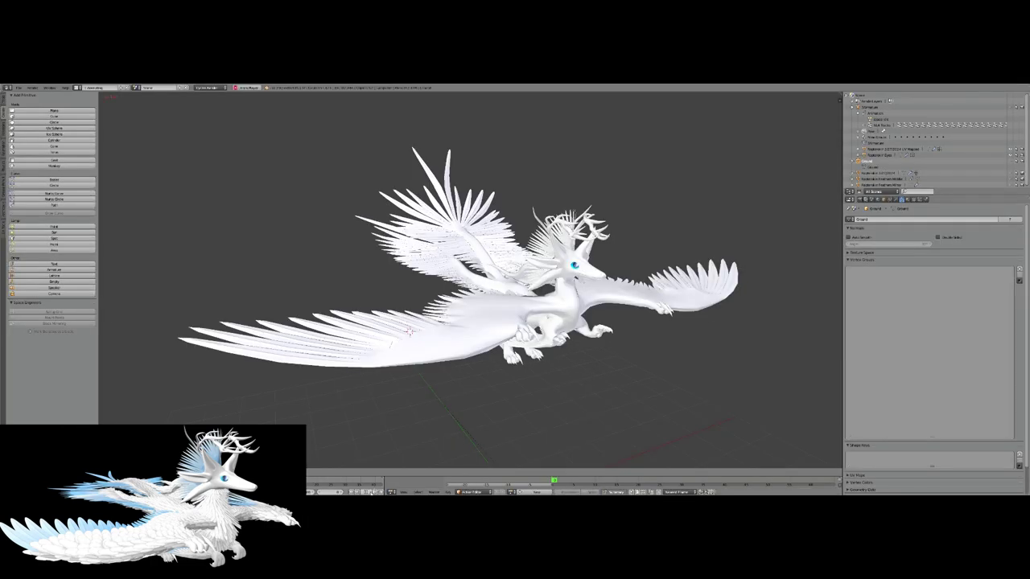
left_click(371, 492)
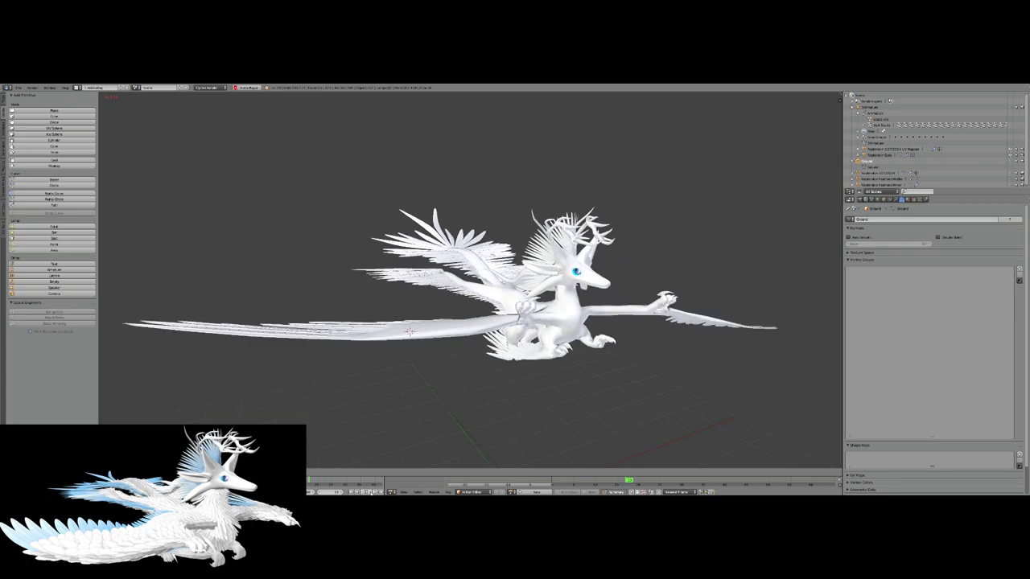